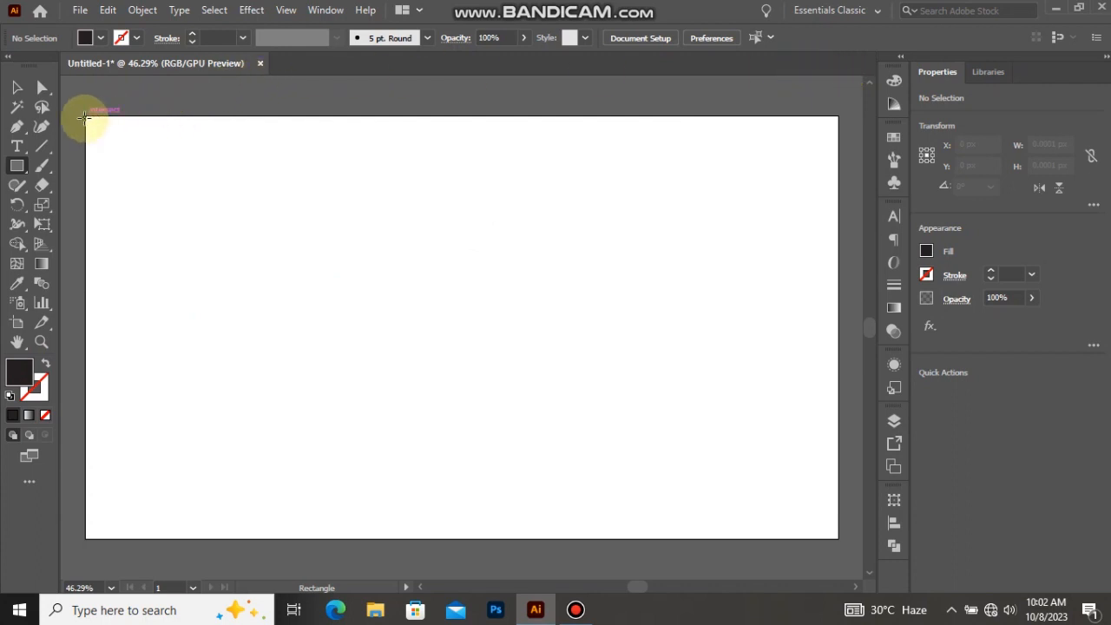
Draw a dark 1280 × 720 px rectangle covering the whole artboard and leave it deselected.
mouse_move(86, 116)
left_mouse_down()
mouse_move(779, 471)
mouse_move(838, 538)
left_mouse_up()
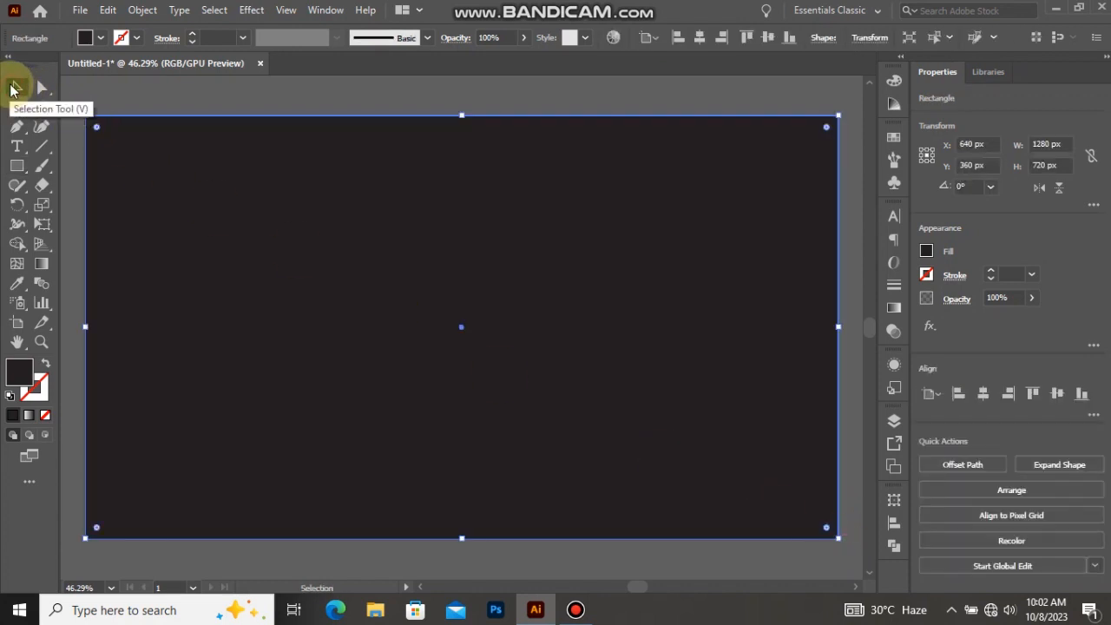
key("ctrl+shift+a")
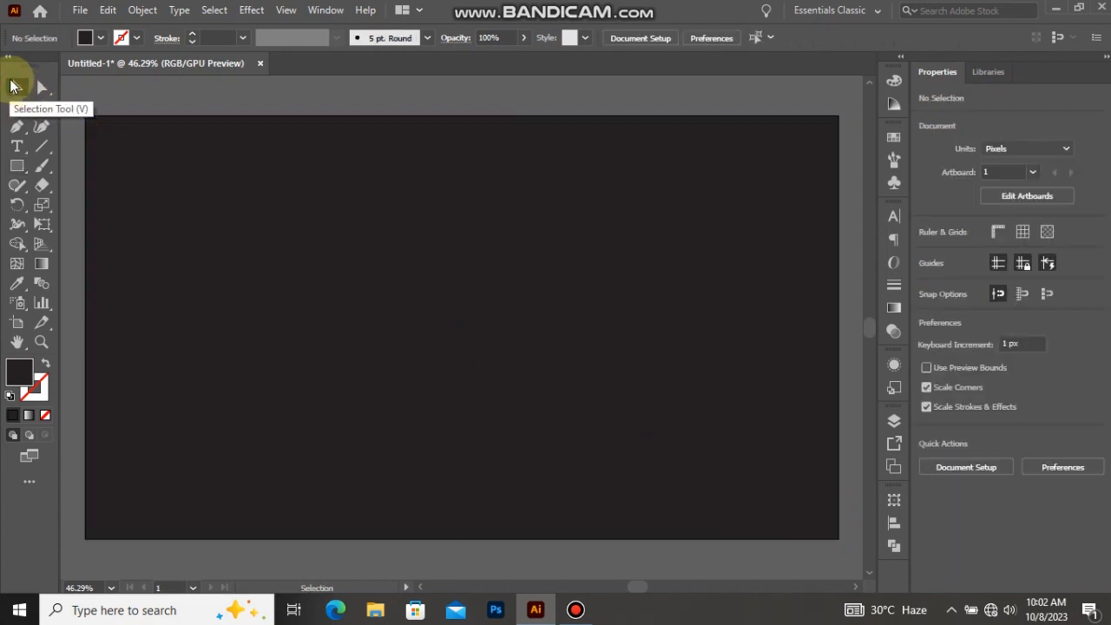
left_click(12, 85)
Add the text PAKISTAN at 72 pt near the middle of the artboard.
left_click(17, 149)
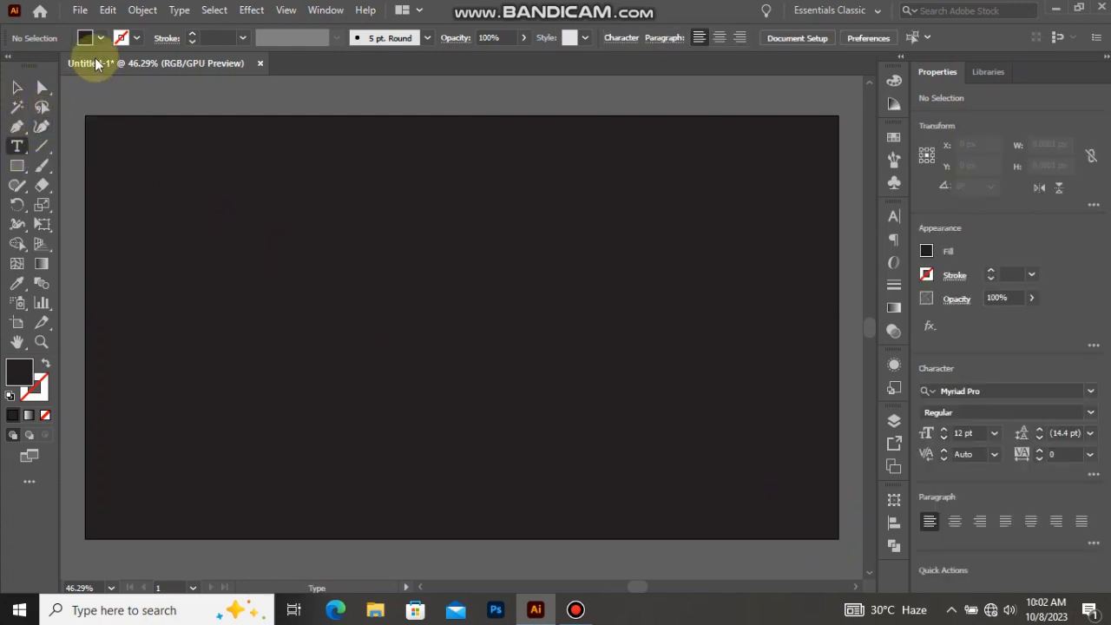
left_click(84, 38)
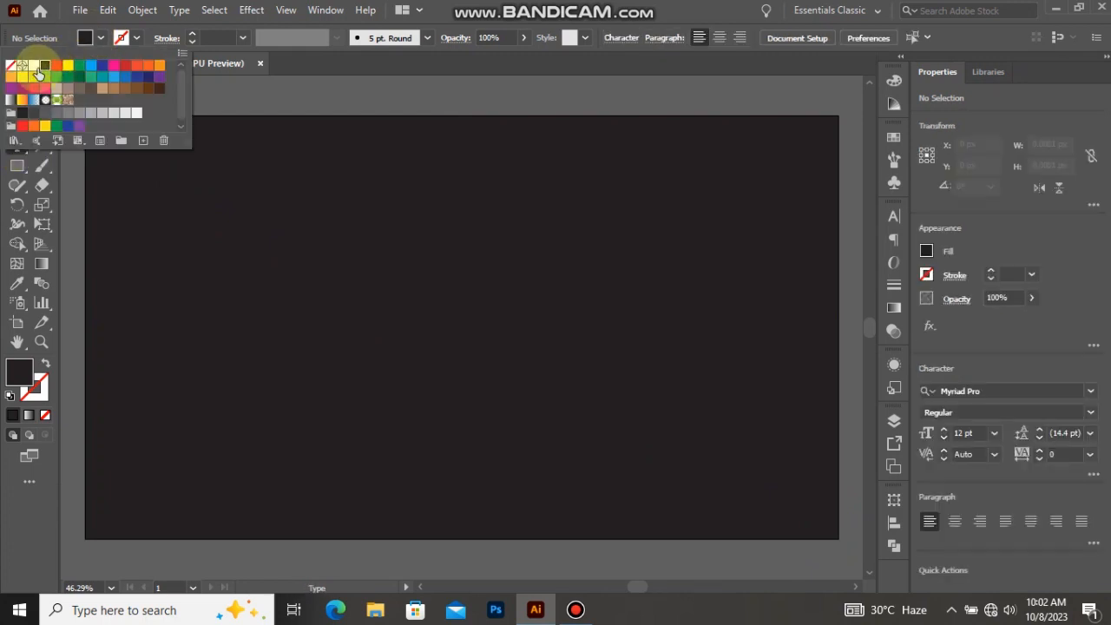
left_click(99, 171)
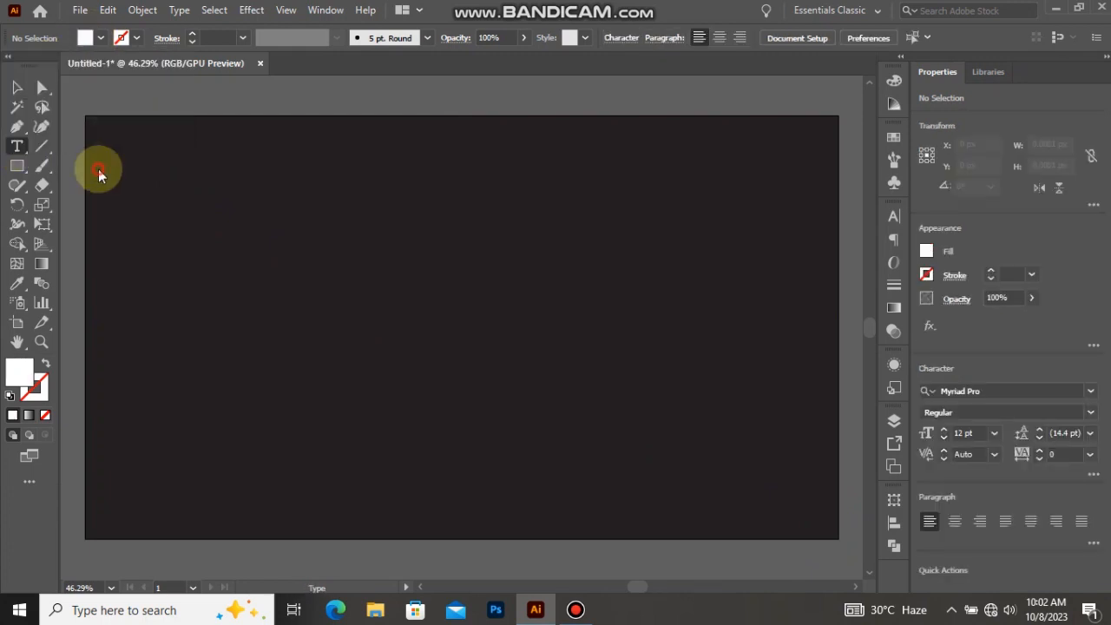
left_click(340, 303)
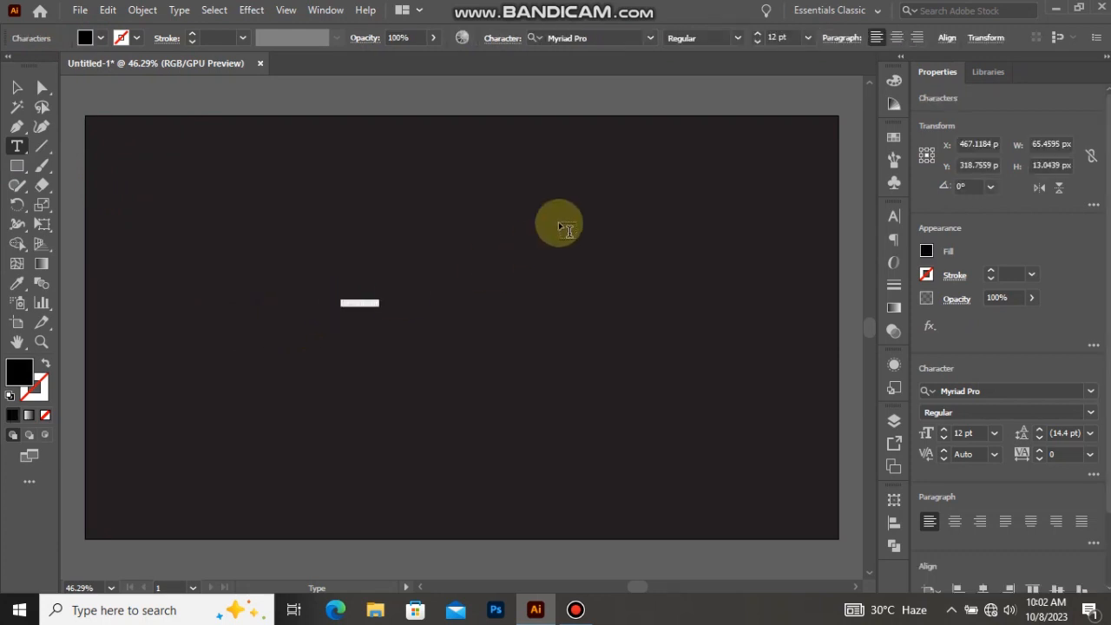
left_click(808, 39)
left_click(838, 324)
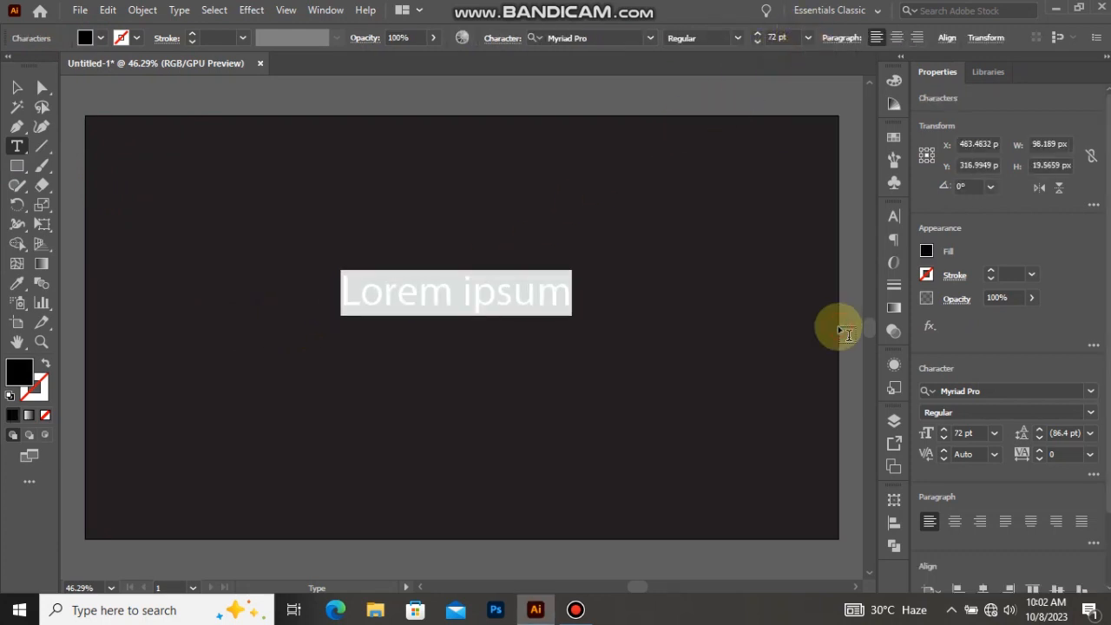
key("BackSpace")
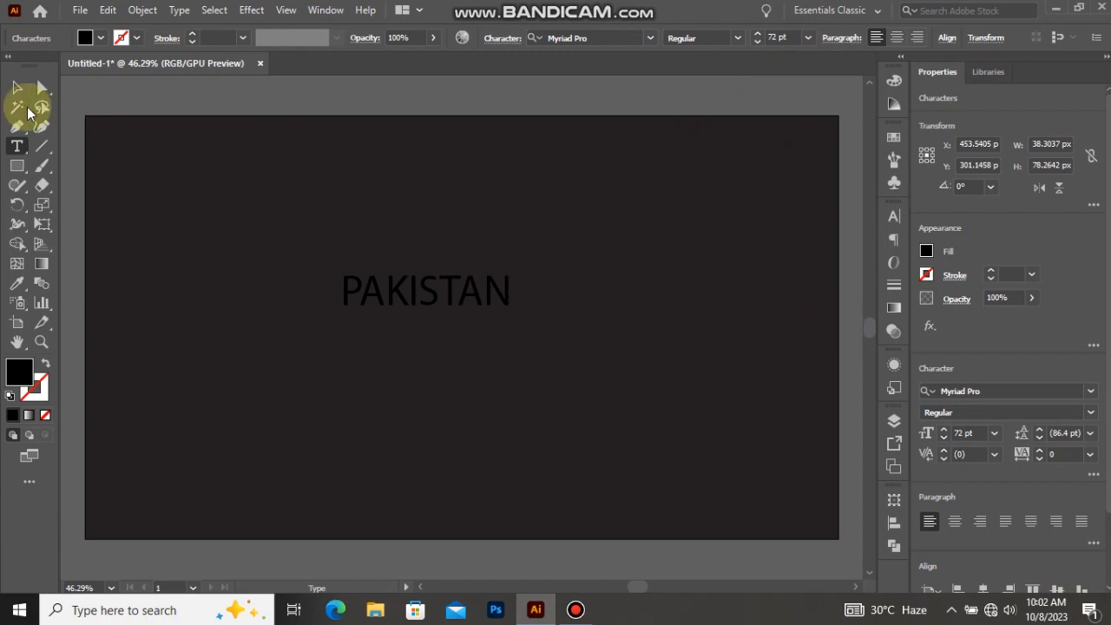
left_click(20, 89)
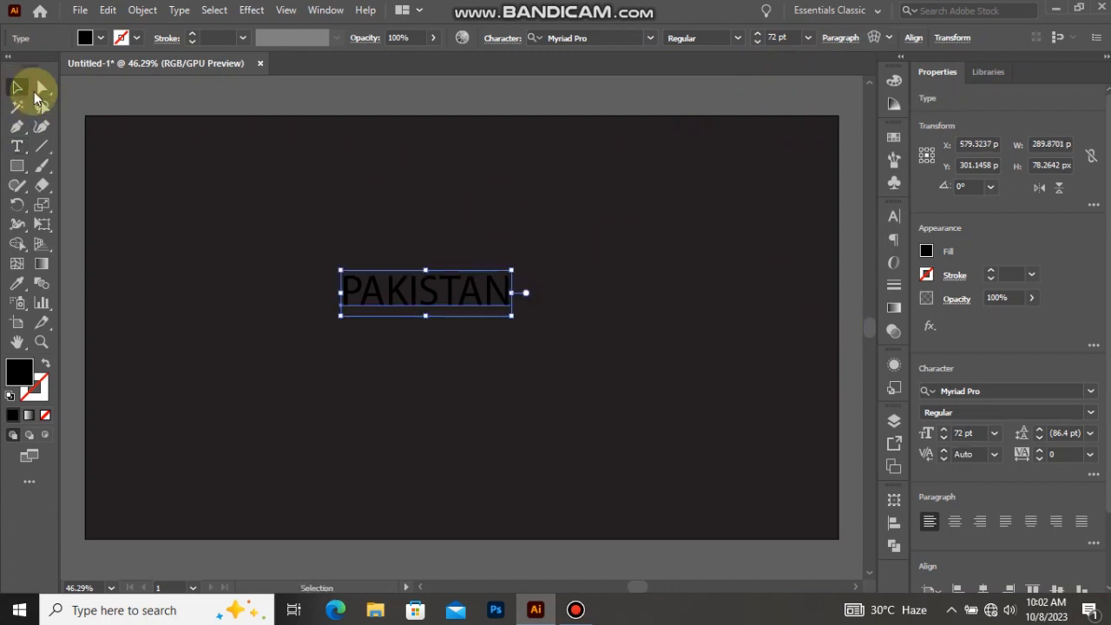
Change the word's font to Request Personal Use and shift it slightly left and down on the artboard.
left_click(650, 39)
scroll(771, 425, "down", 2)
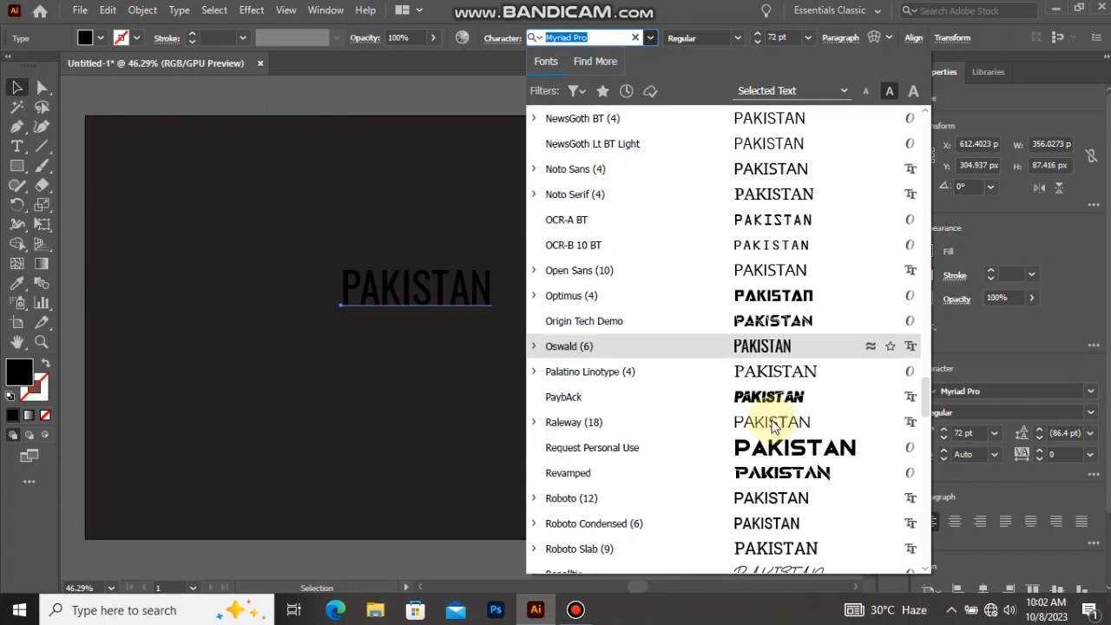
left_click(803, 372)
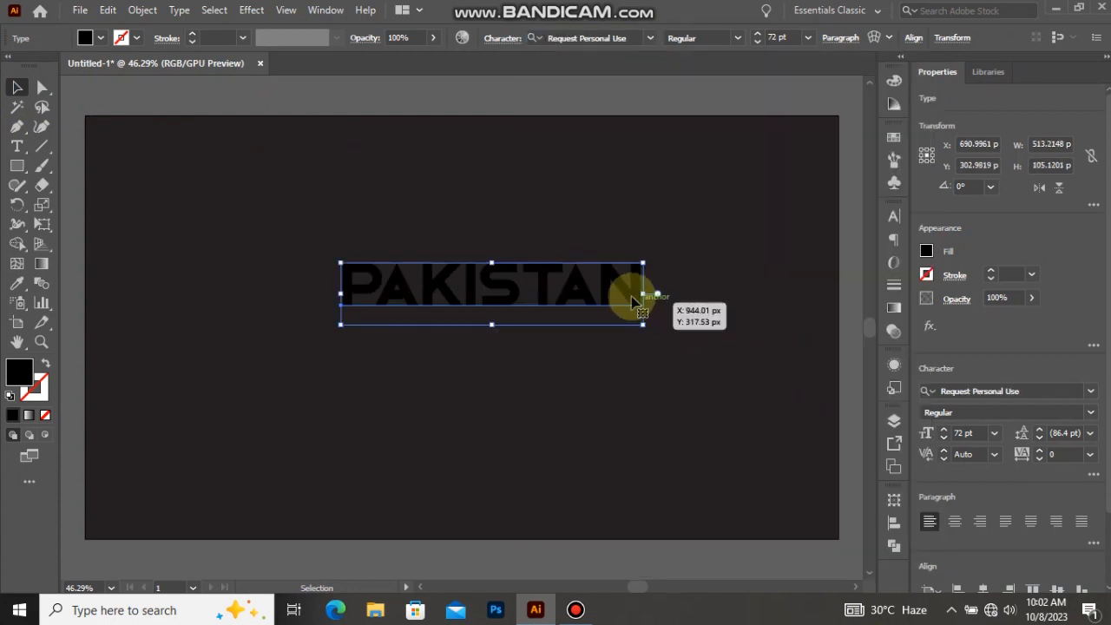
left_click_drag(610, 289, 564, 296)
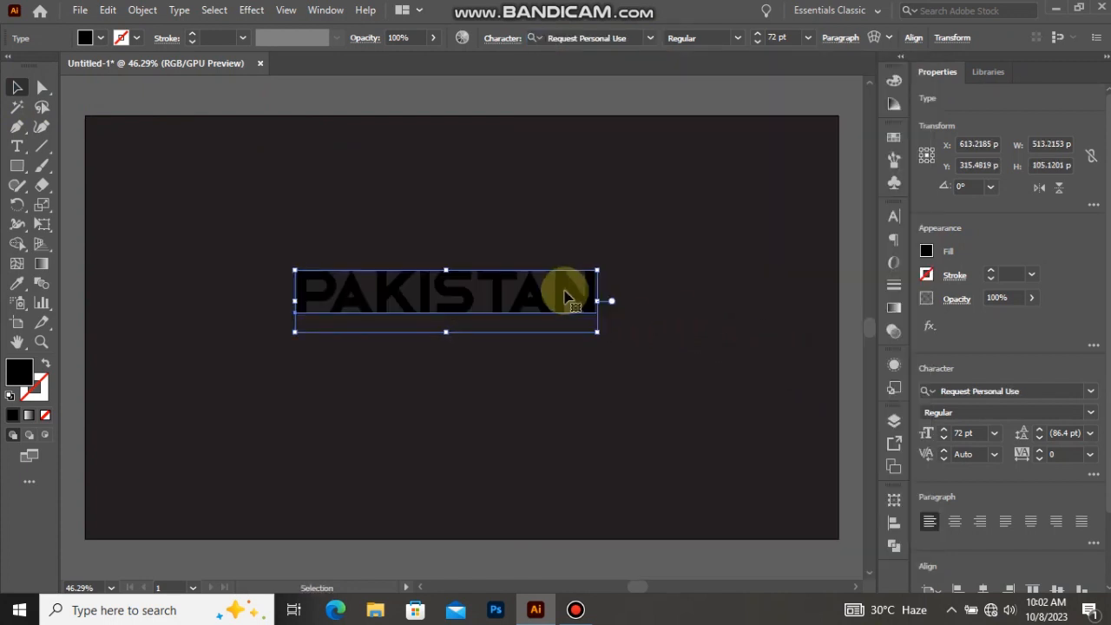
Give the word a white 5 pt stroke with no fill.
left_click(101, 38)
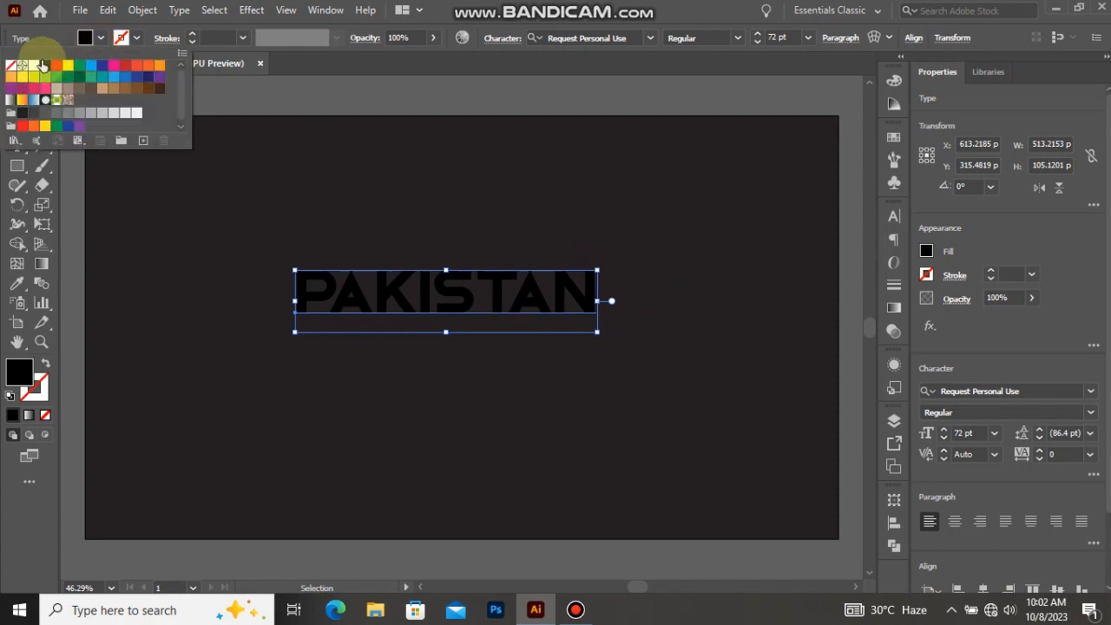
left_click(35, 69)
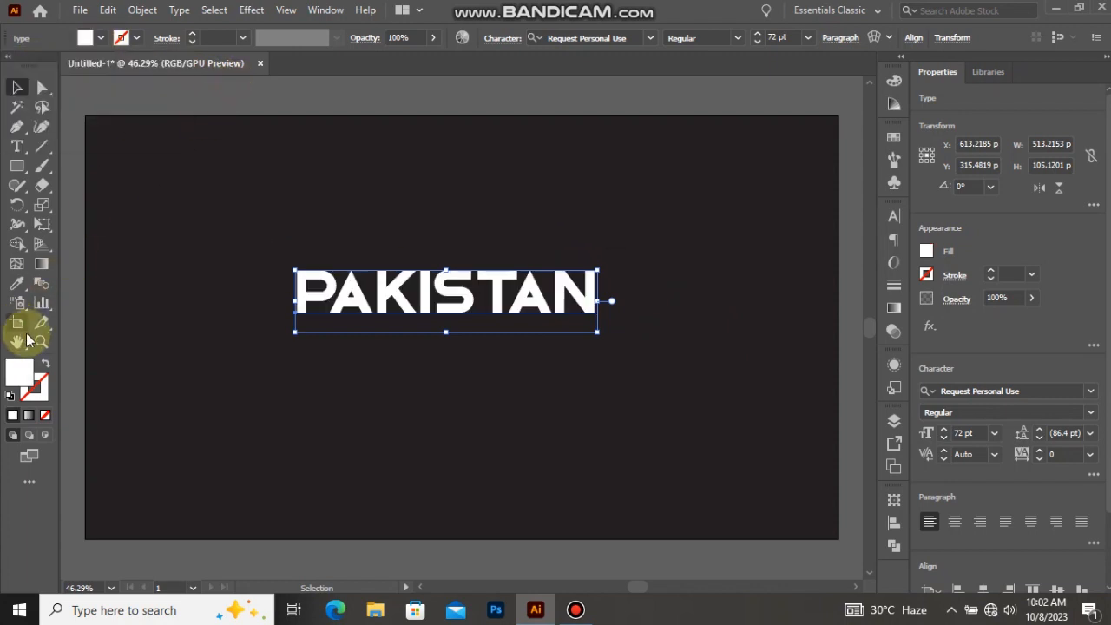
left_click(42, 365)
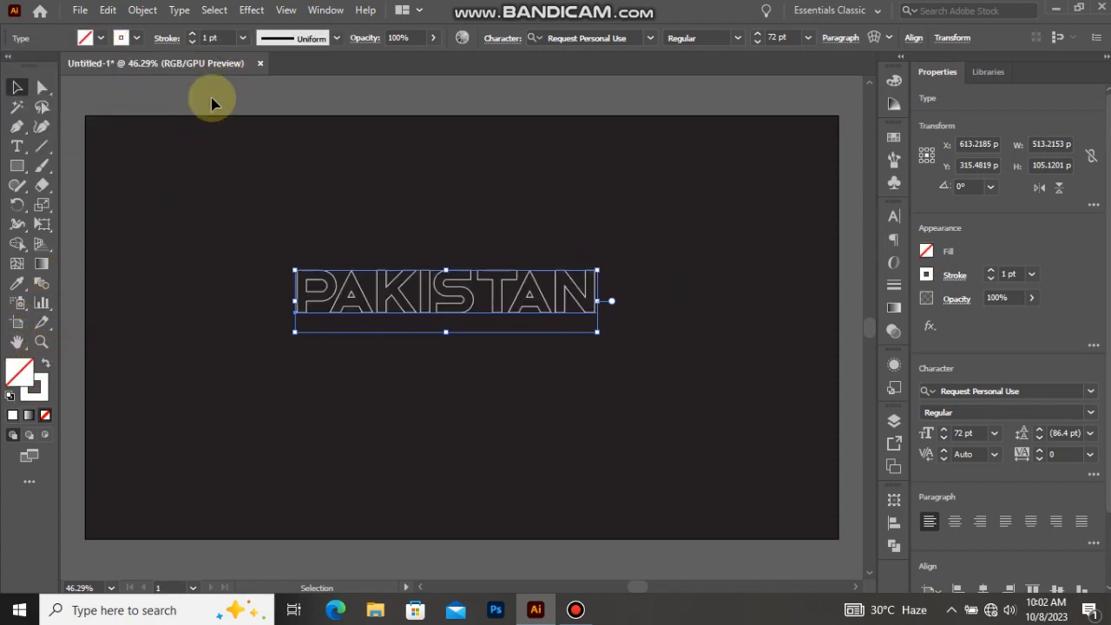
left_click(193, 34)
left_click(194, 35)
left_click(194, 35)
left_click(194, 36)
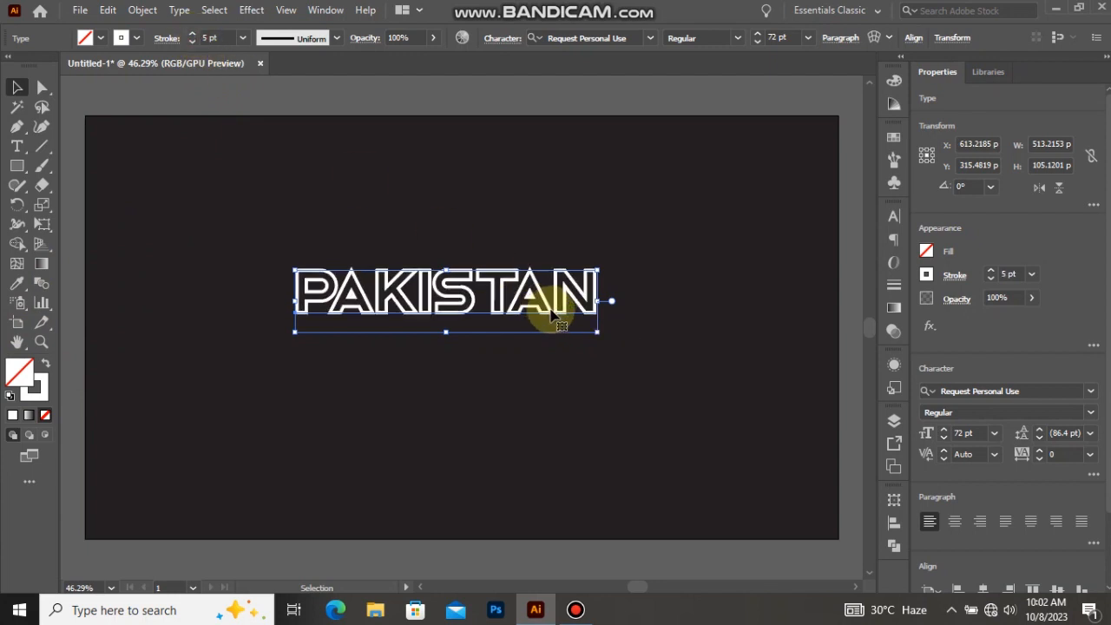
Move the stroked word slightly lower on the artboard and convert it to outlines.
left_click_drag(551, 318, 554, 344)
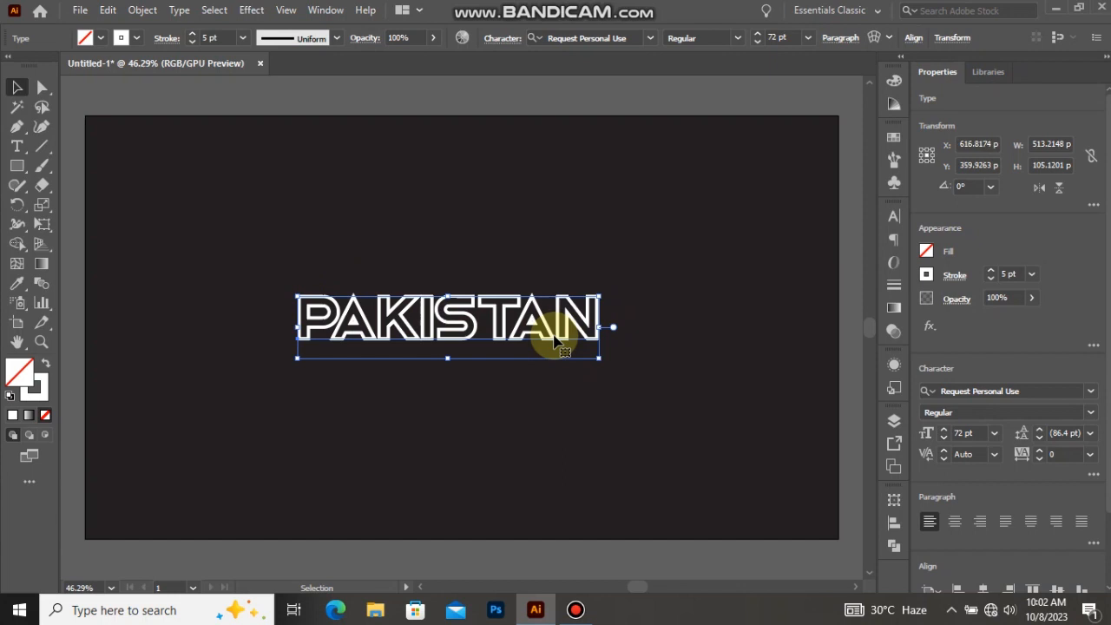
right_click(458, 327)
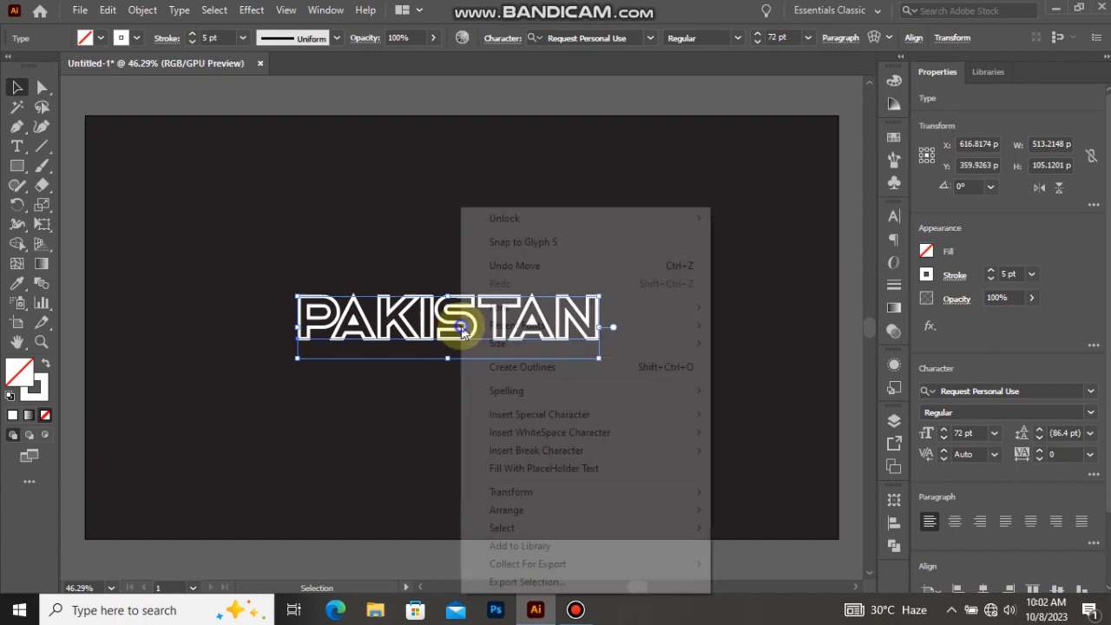
left_click(514, 367)
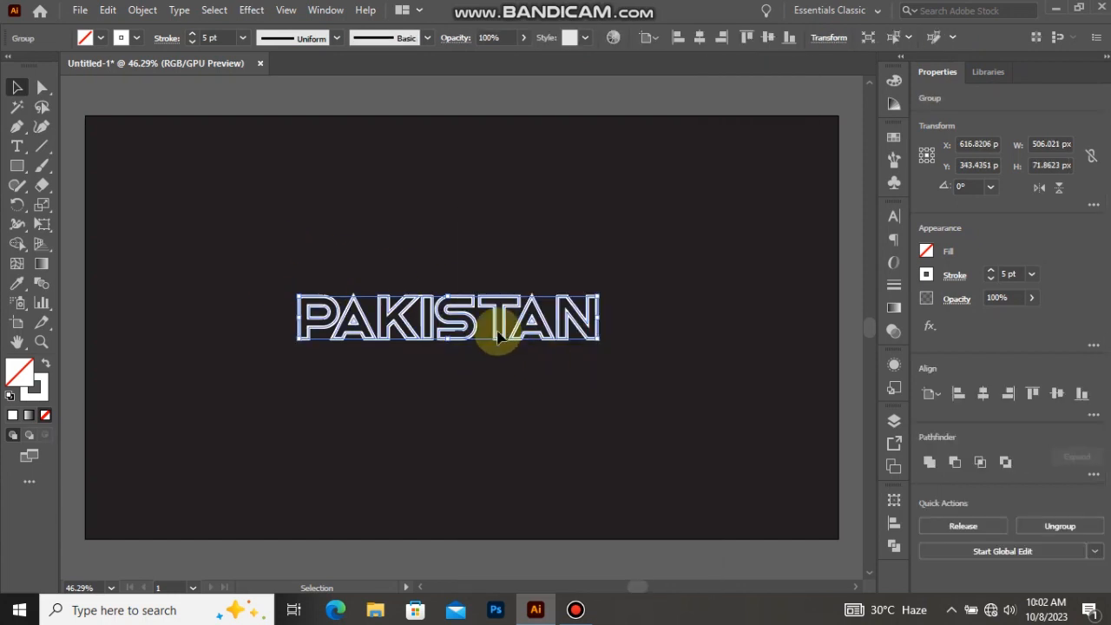
Free-distort the outlined word by its four corners into a slanted perspective shape that grows taller toward the final N.
left_click(50, 225)
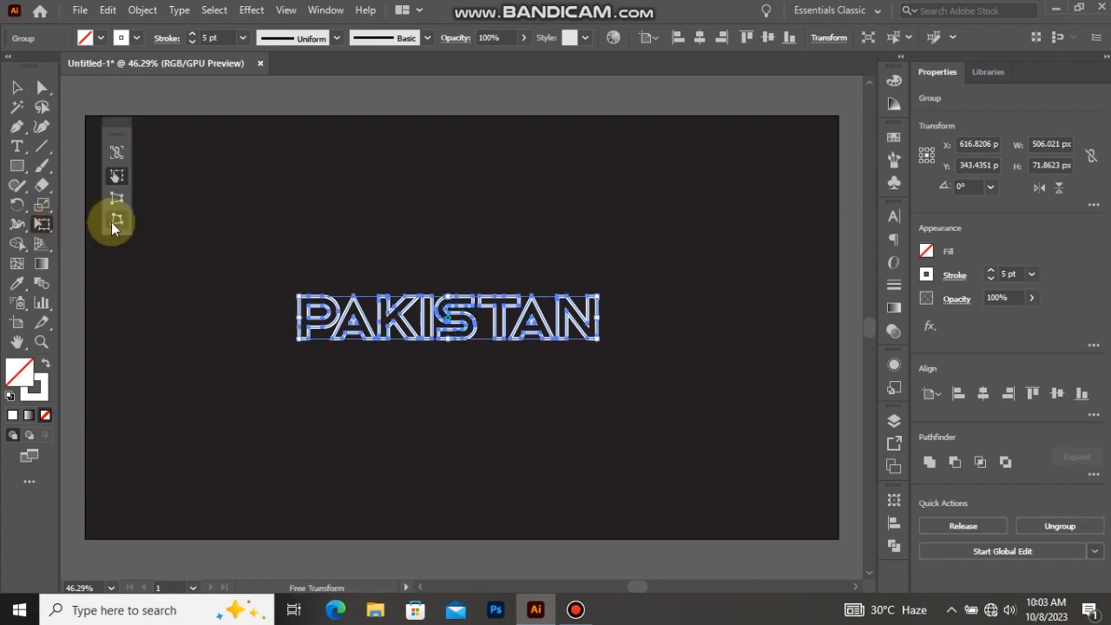
scroll(304, 314, "up", 3)
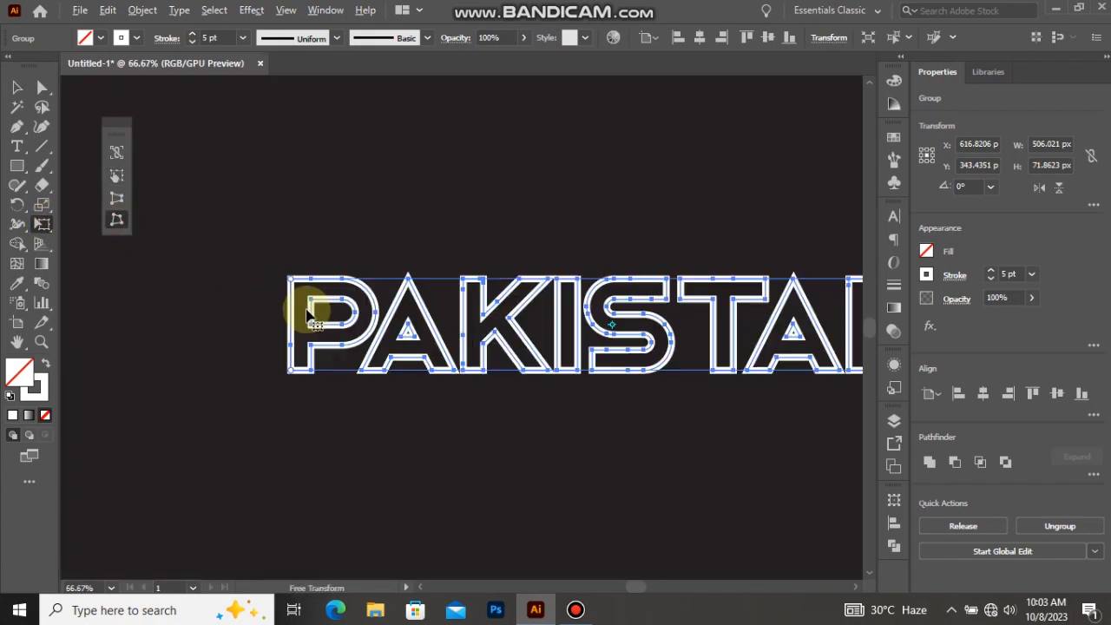
scroll(289, 301, "down", 2)
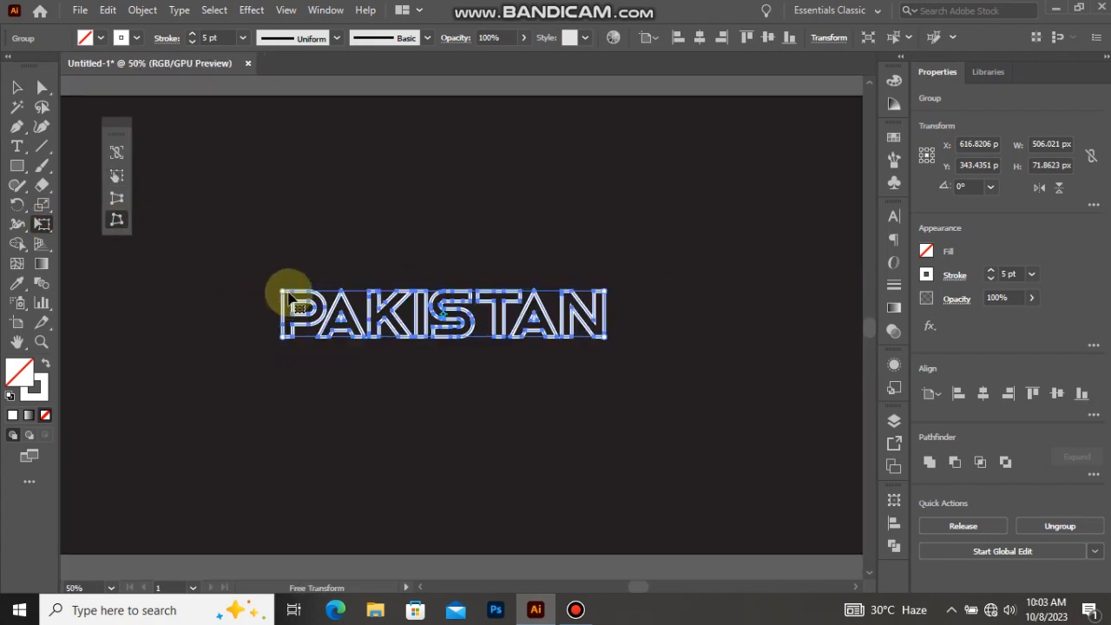
left_click_drag(283, 289, 344, 282)
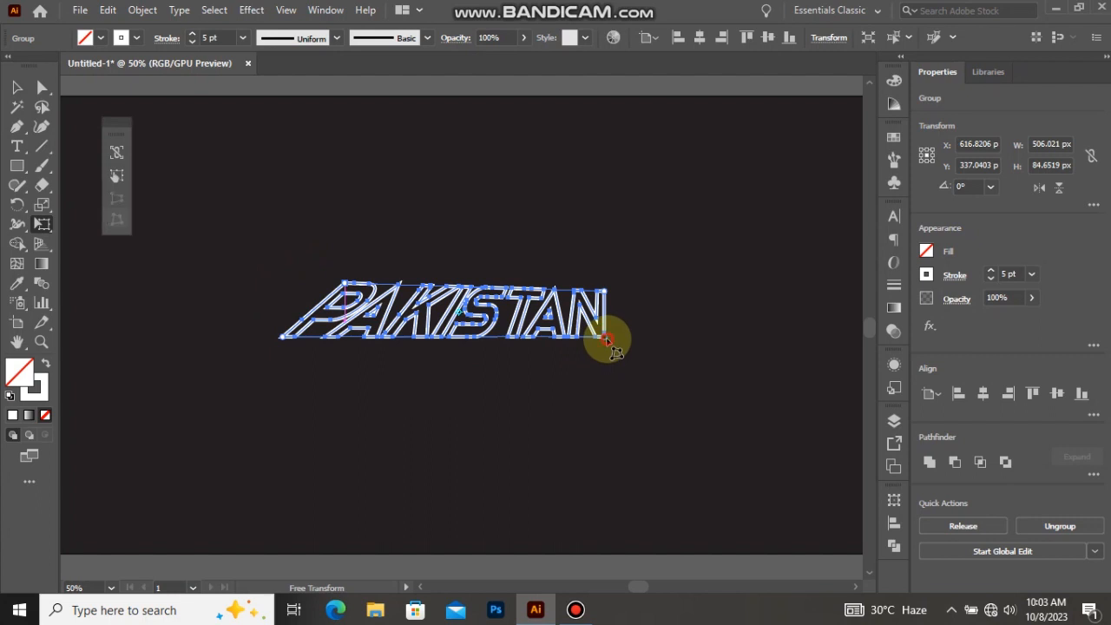
left_click_drag(607, 340, 577, 408)
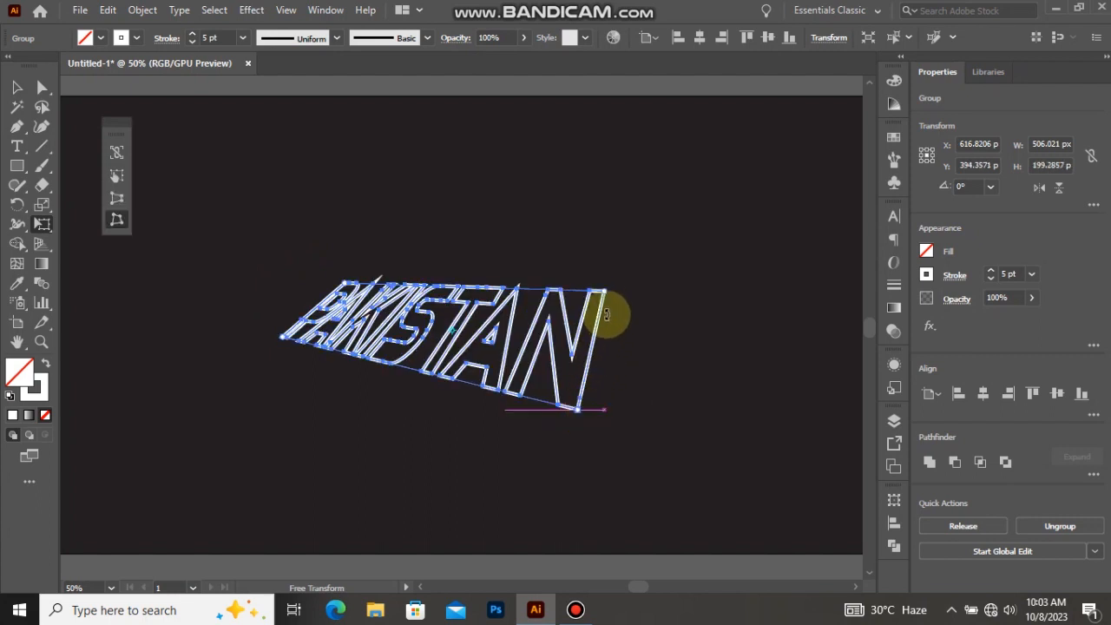
left_click_drag(615, 300, 626, 324)
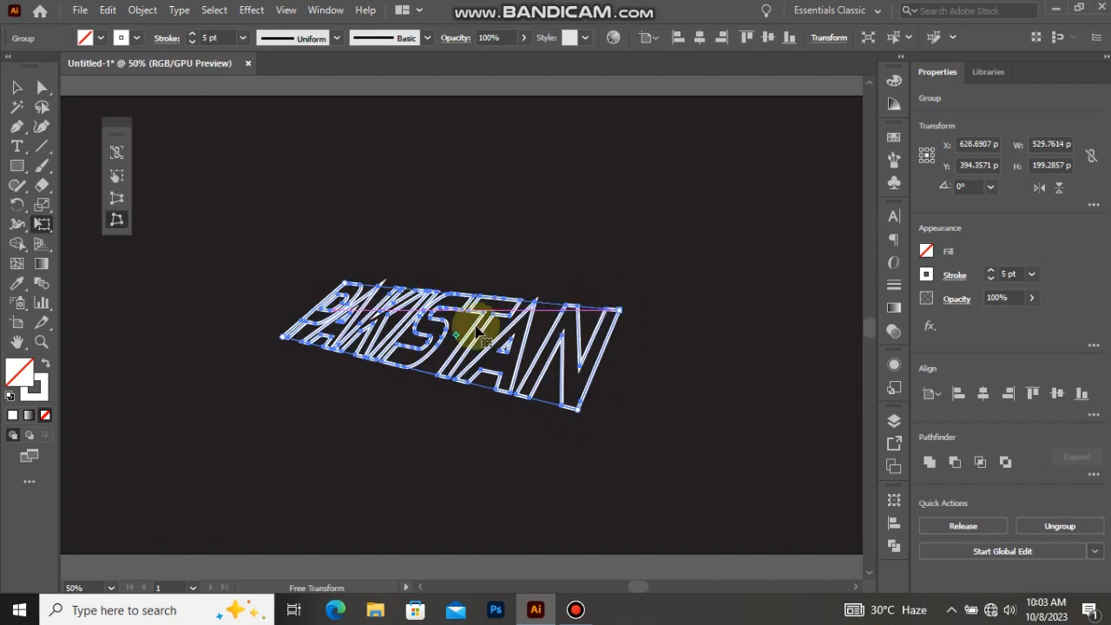
left_click_drag(284, 341, 259, 358)
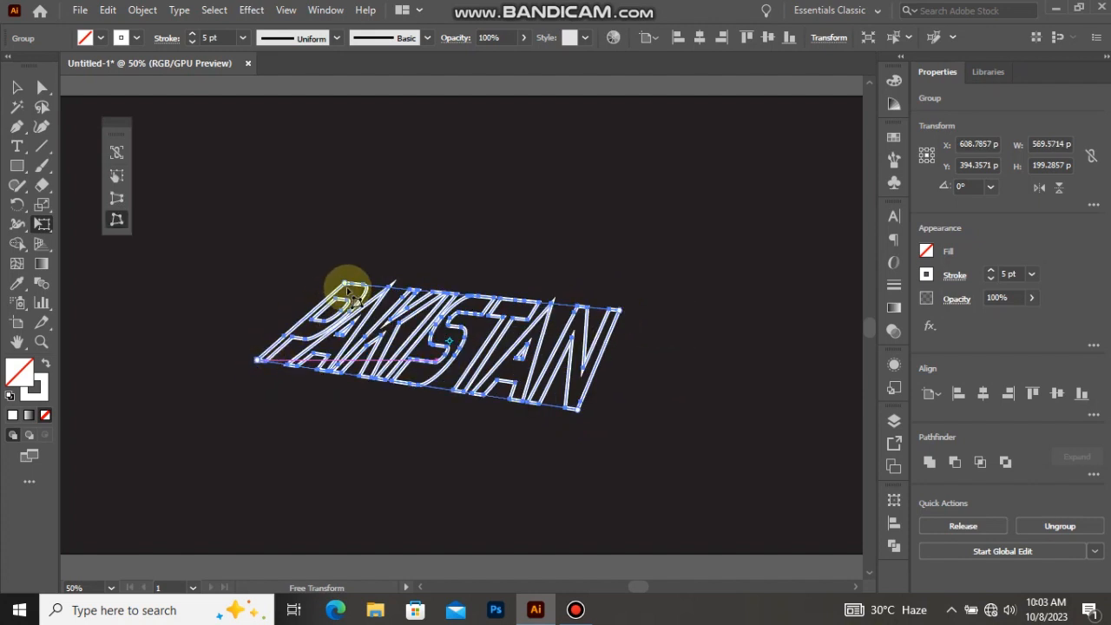
left_click_drag(345, 283, 341, 277)
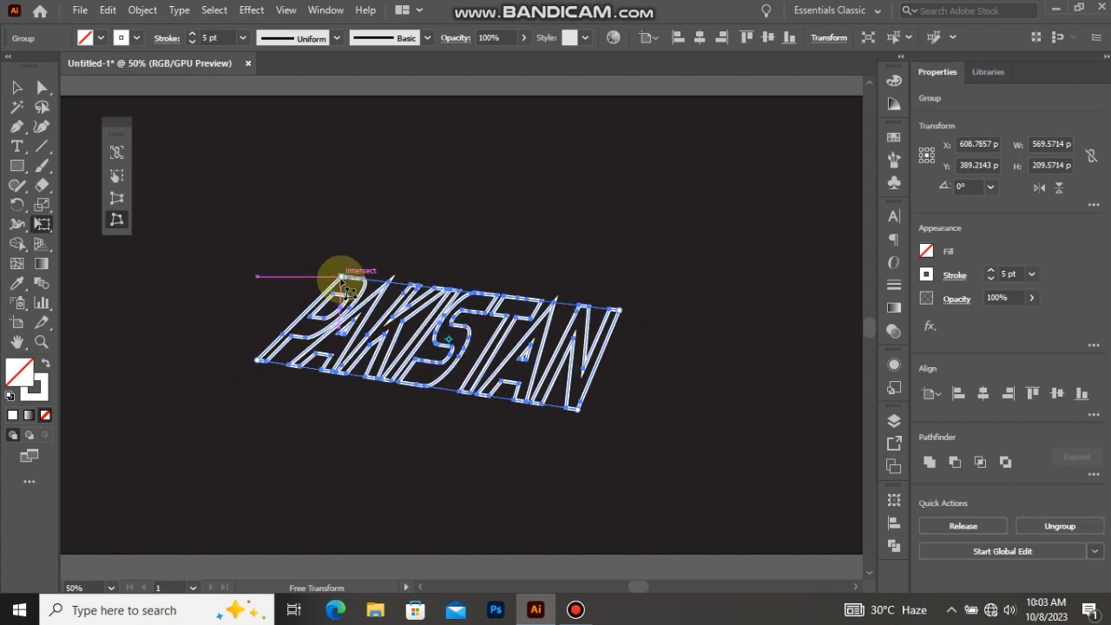
Duplicate the distorted word once above the original and three times below it, with the lower copies overlapping.
left_click(16, 87)
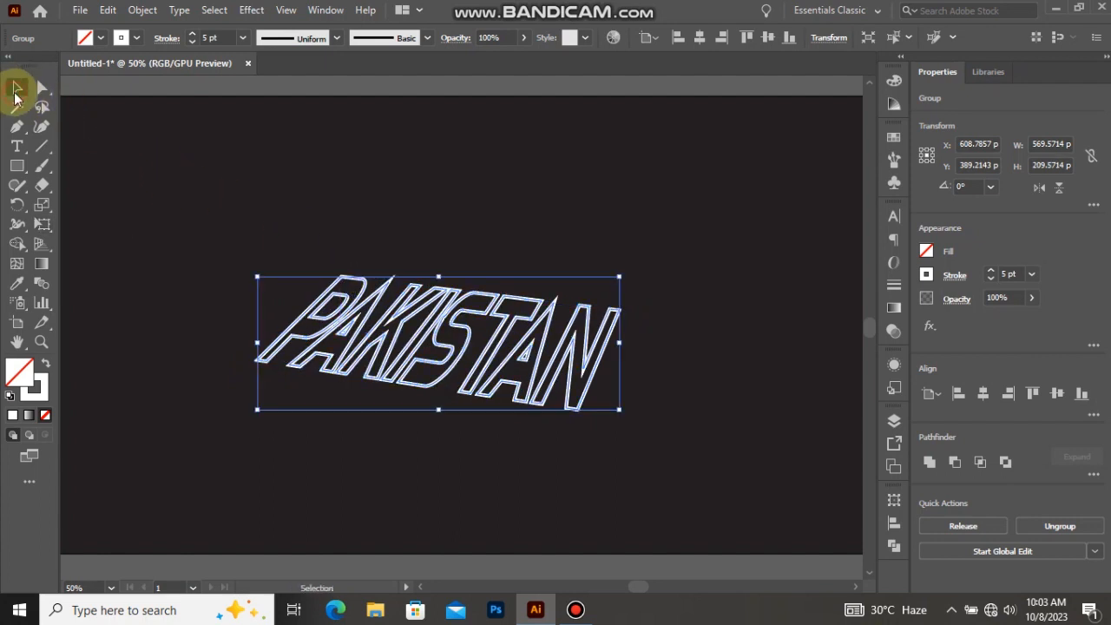
left_click_drag(483, 363, 524, 208)
scroll(524, 209, "down", 1)
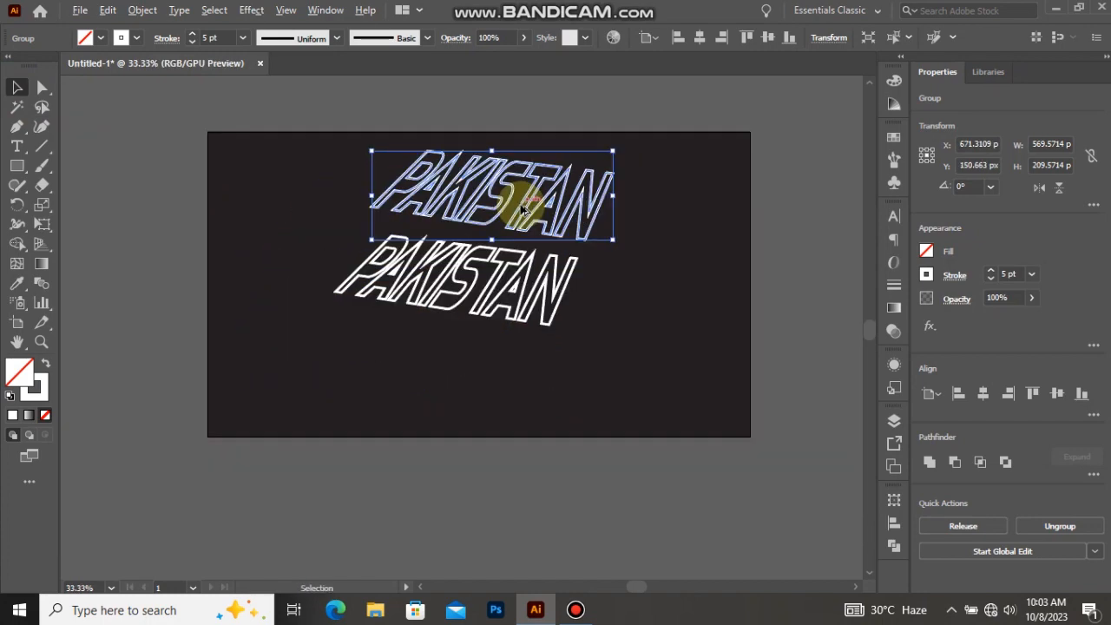
left_click_drag(512, 295, 511, 396)
scroll(511, 395, "up", 1)
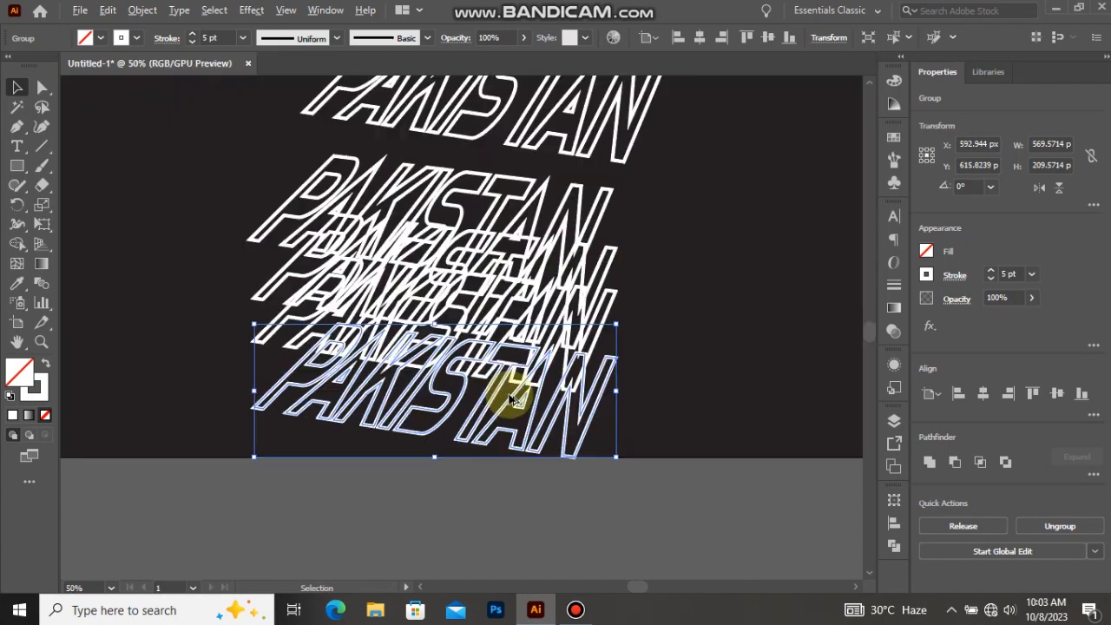
Bring the copy directly above the lowest PAKISTAN to the front of the stack.
left_click(605, 310)
right_click(605, 310)
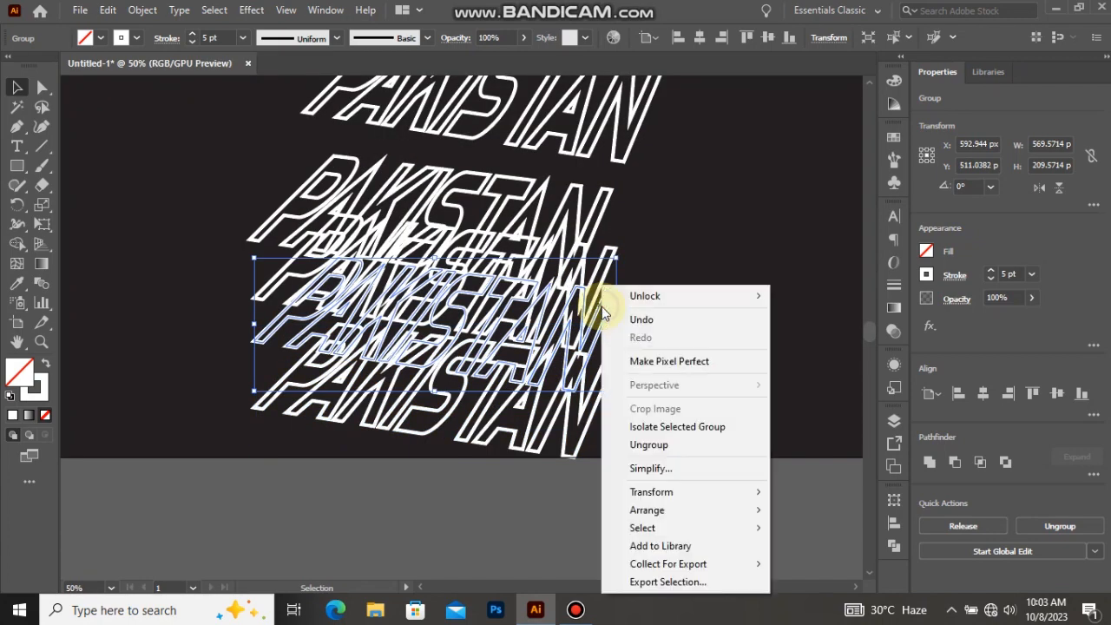
mouse_move(701, 508)
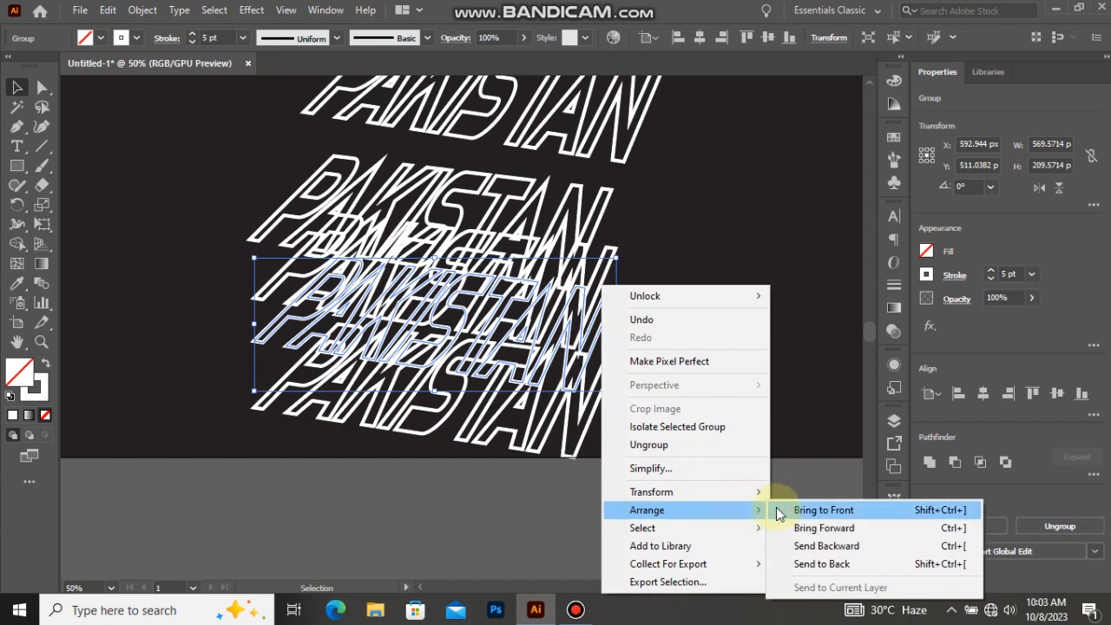
left_click(779, 510)
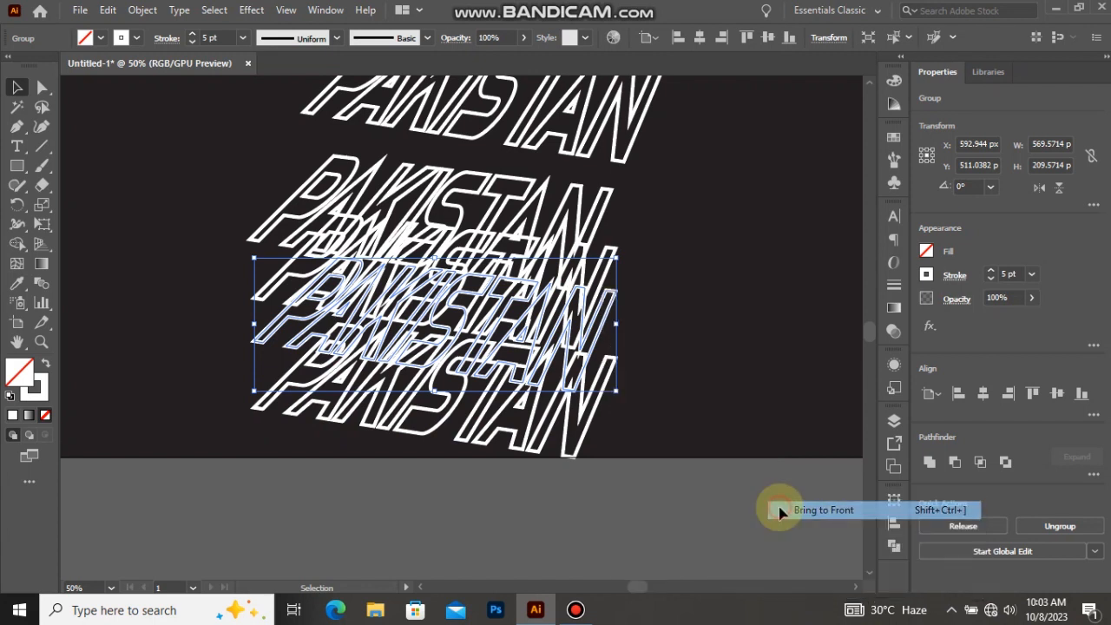
Bring the third PAKISTAN copy from the bottom to the front of the stack.
left_click(605, 255)
right_click(603, 257)
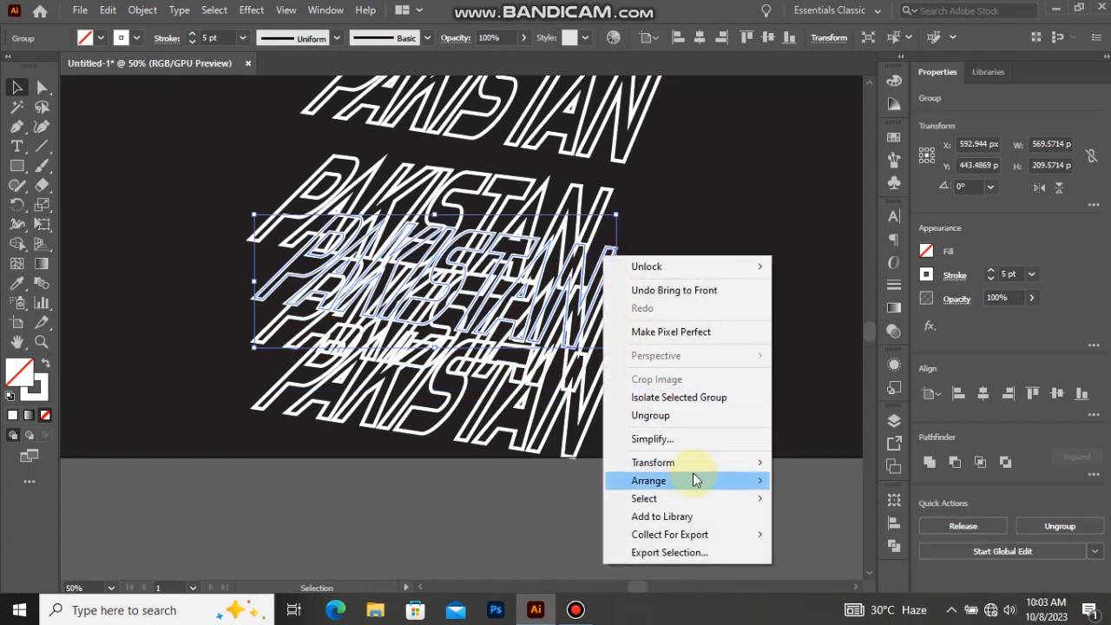
mouse_move(696, 477)
left_click(789, 479)
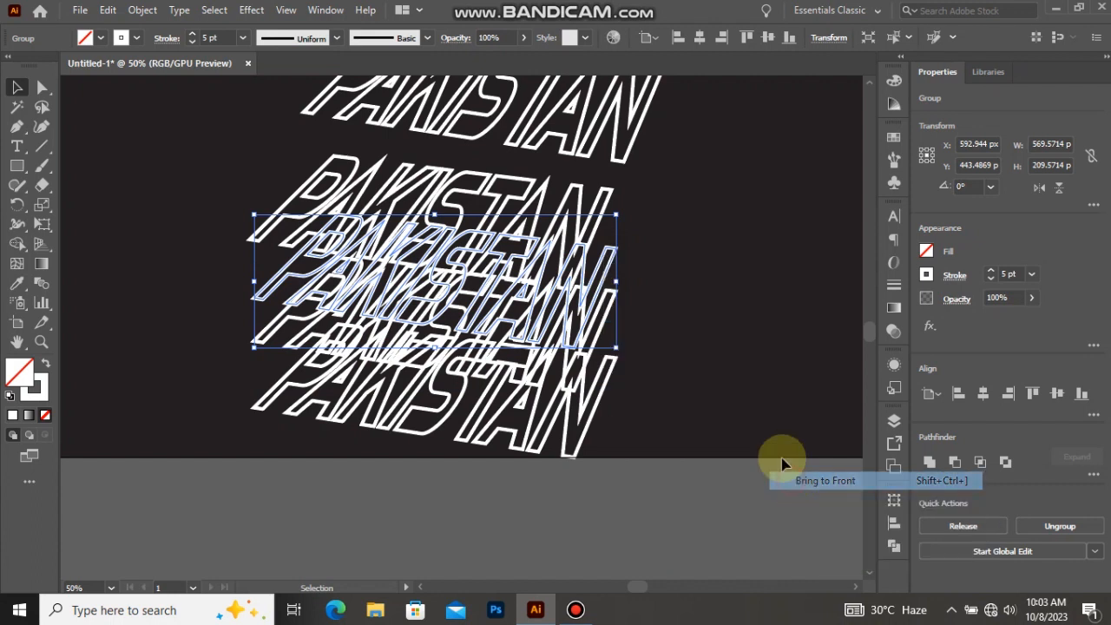
Bring the uppermost of the four overlapping PAKISTAN copies to the front of the stack.
left_click(603, 209)
right_click(601, 205)
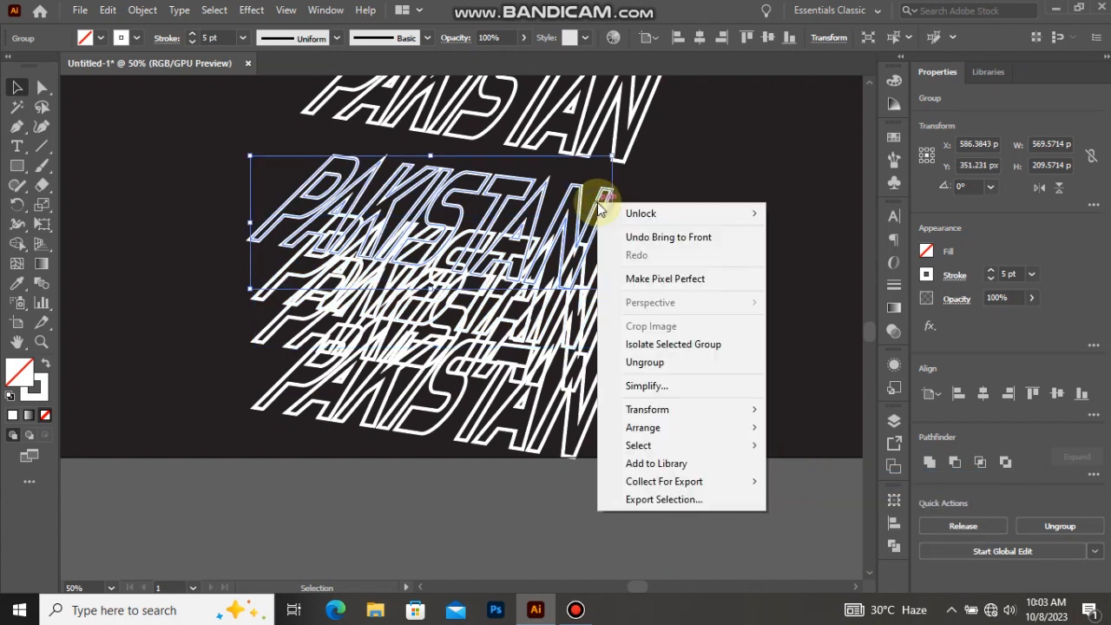
mouse_move(721, 423)
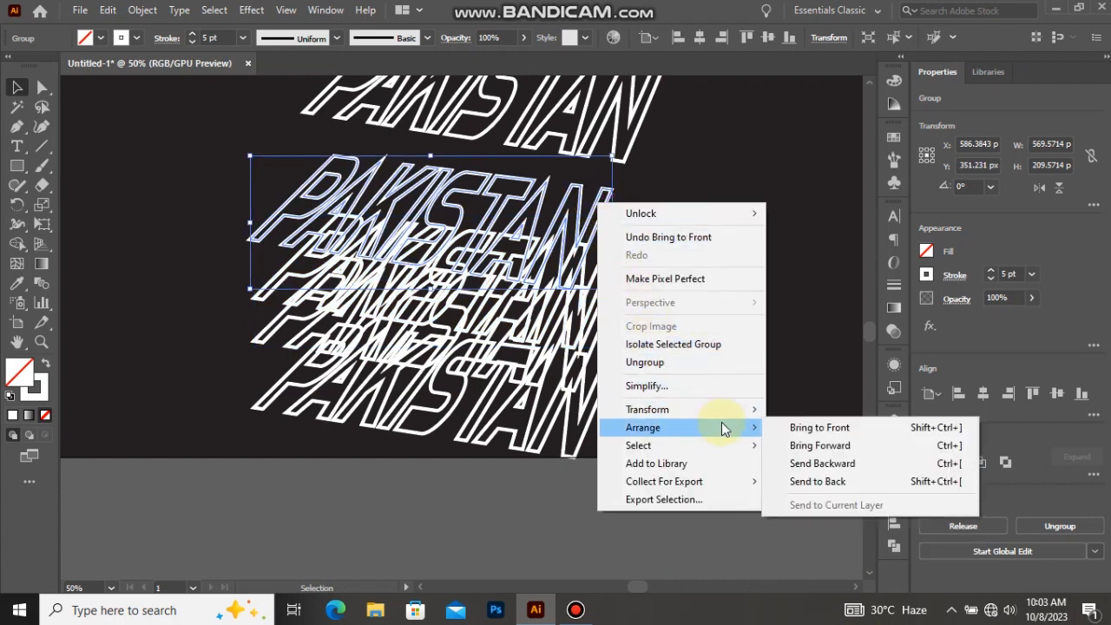
left_click(787, 428)
left_click(690, 271)
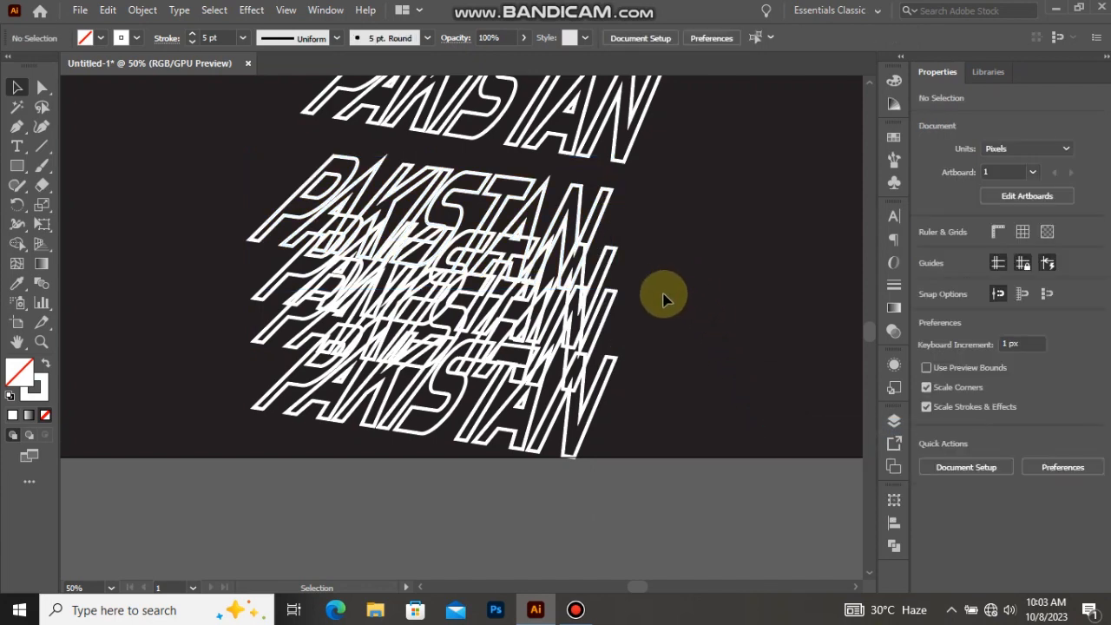
Change the stroke colour of the lowest PAKISTAN copy to black.
left_click(616, 371)
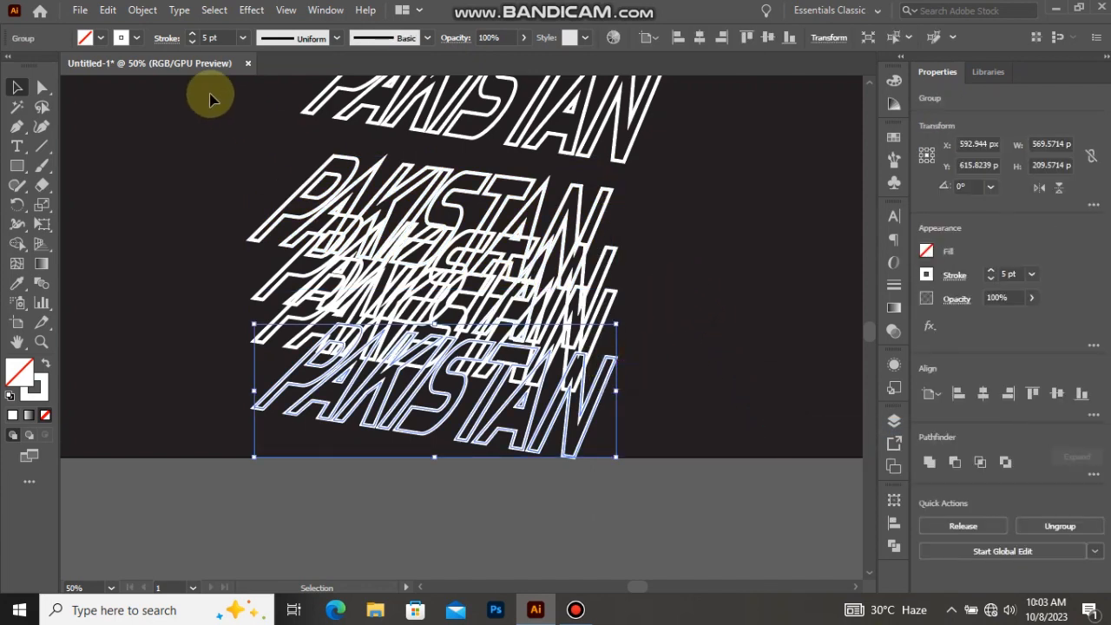
left_click(136, 38)
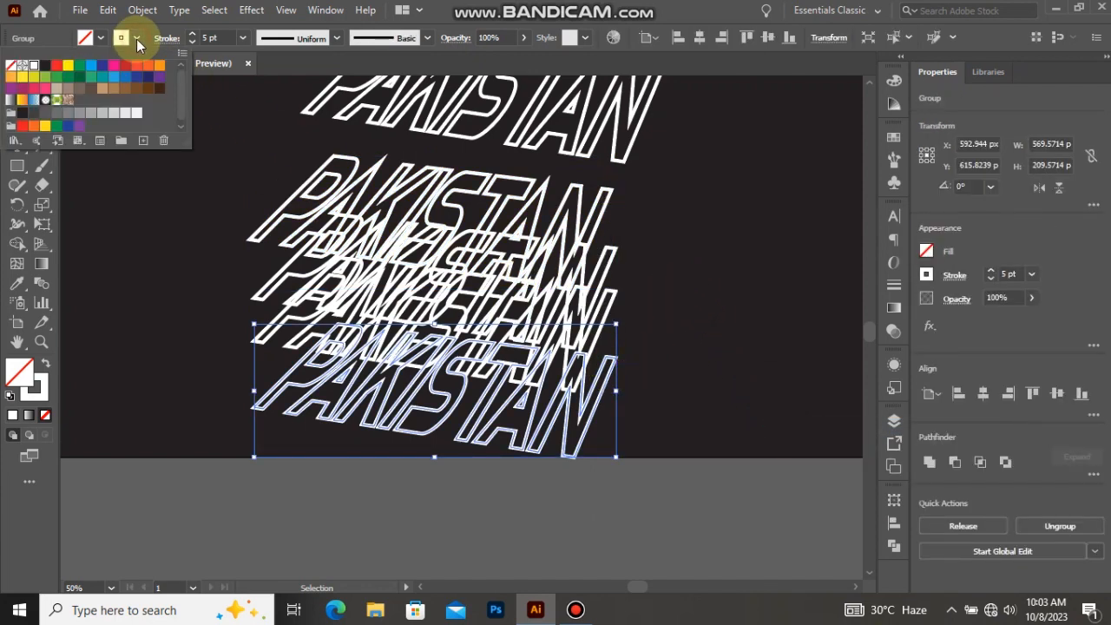
left_click(44, 68)
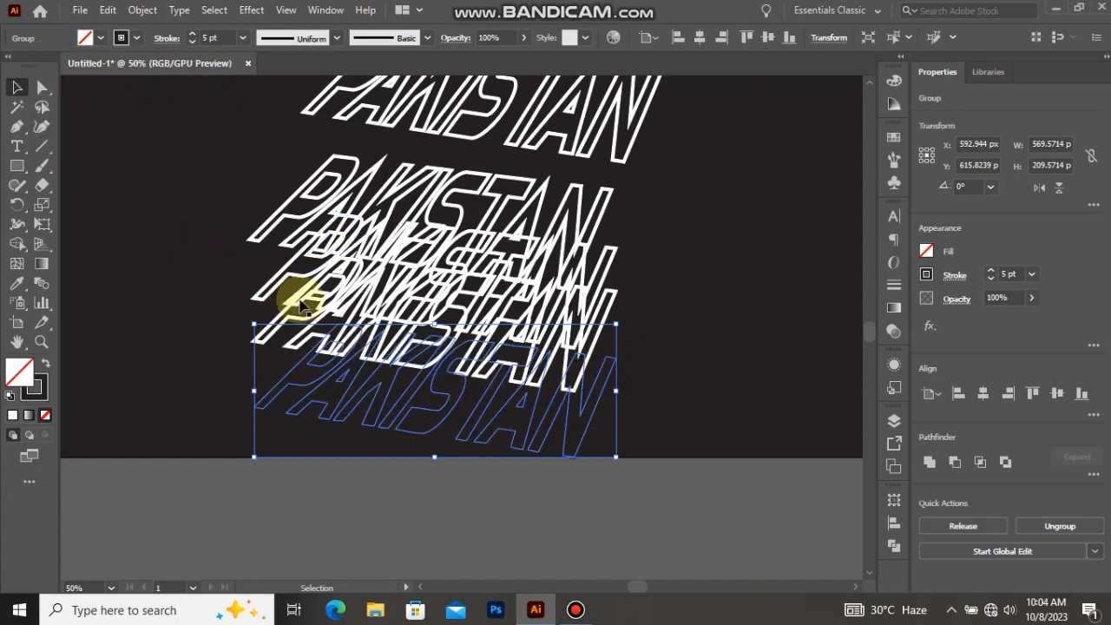
Change the stroke colour of the third PAKISTAN copy from the bottom to green.
left_click(613, 266)
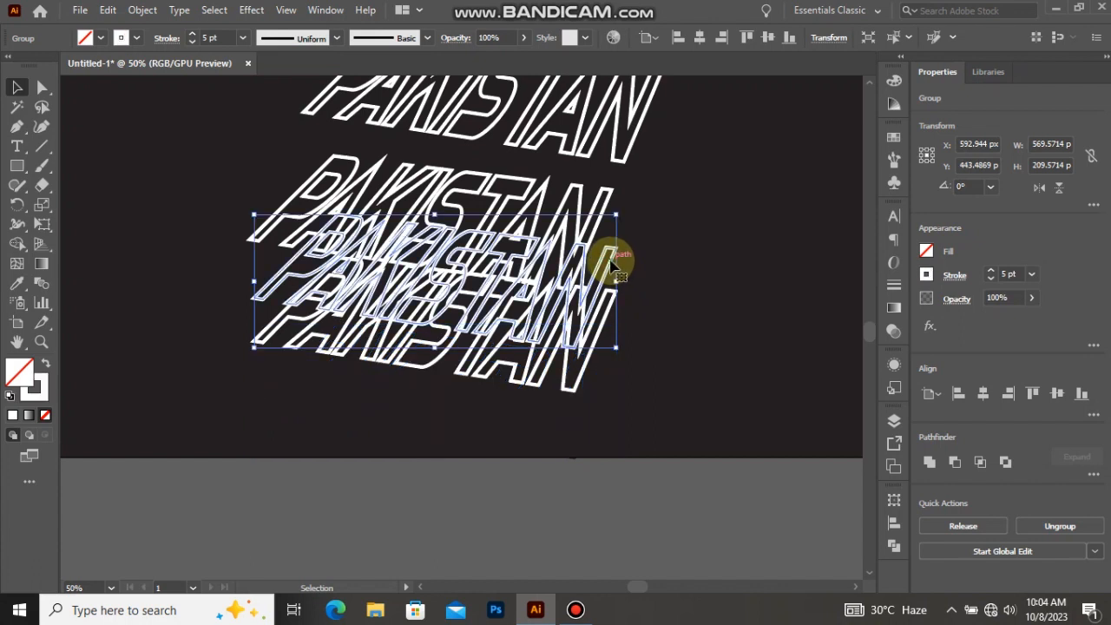
left_click(136, 38)
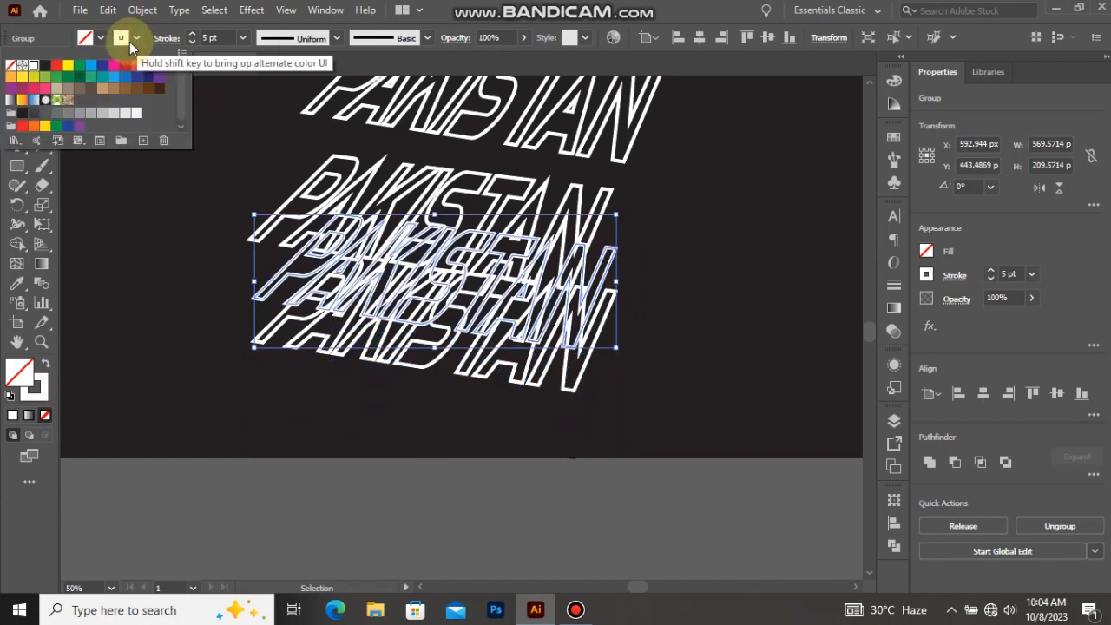
left_click(56, 77)
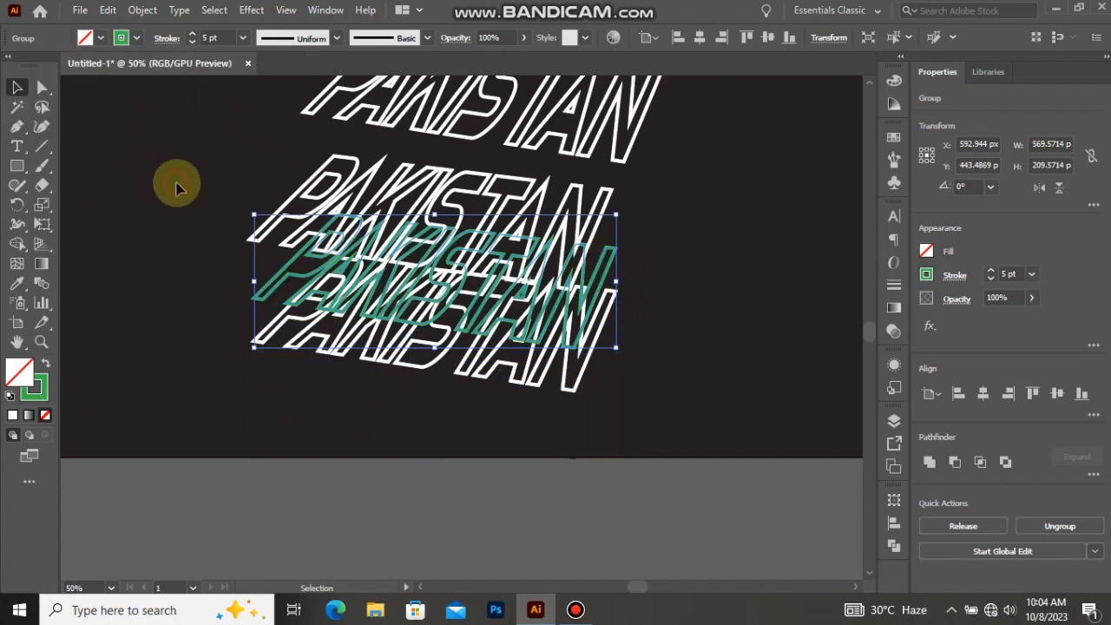
Give the uppermost of the four overlapping PAKISTAN copies a darker green stroke and deselect it.
left_click(608, 202)
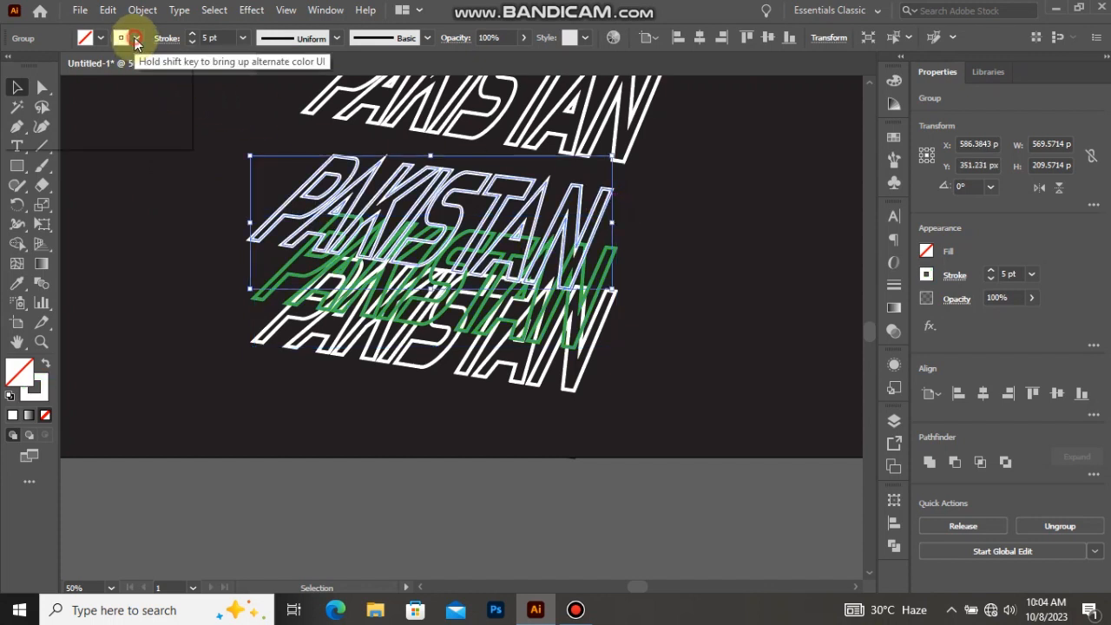
left_click(137, 38)
left_click(68, 85)
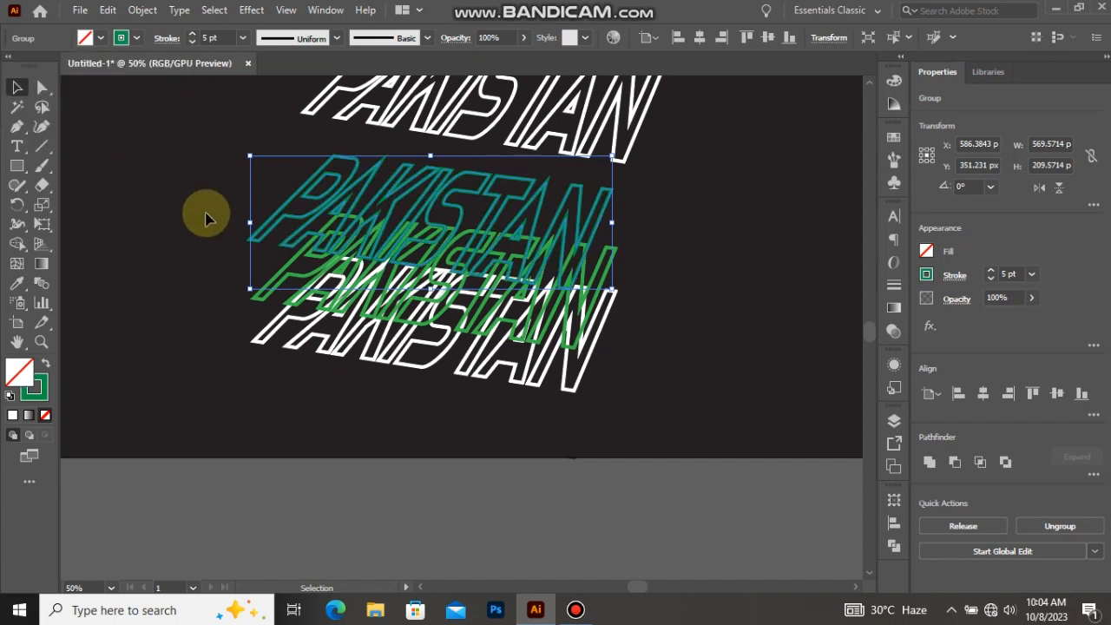
left_click(206, 219)
Make a blend from the four overlapping PAKISTAN copies, leaving out the separate white word above them.
left_click_drag(261, 175, 367, 421)
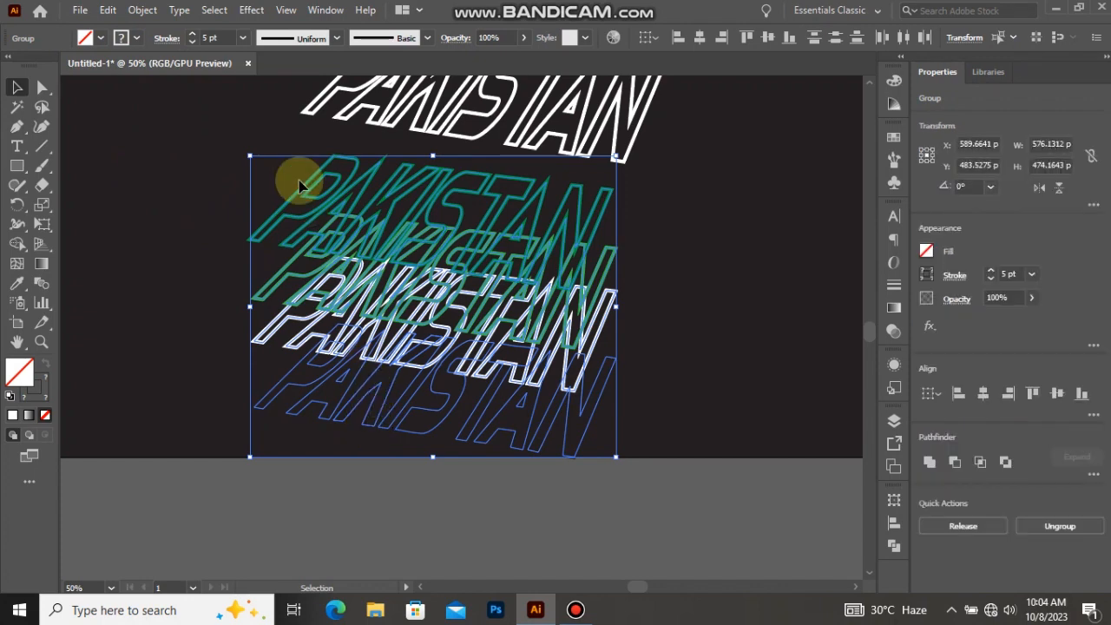
left_click(146, 10)
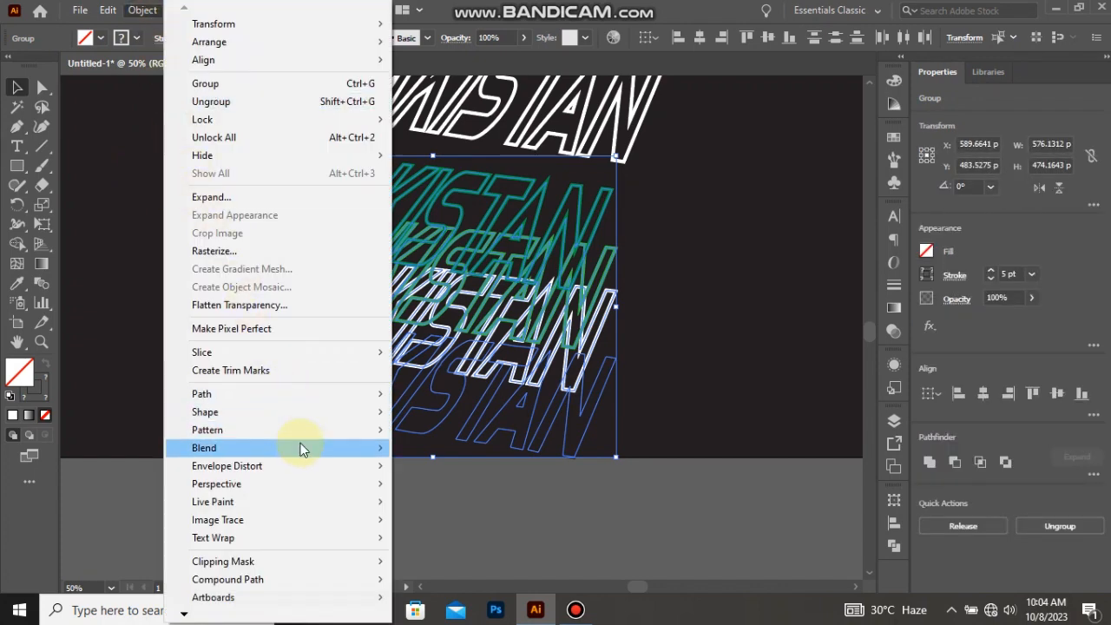
mouse_move(303, 447)
left_click(438, 449)
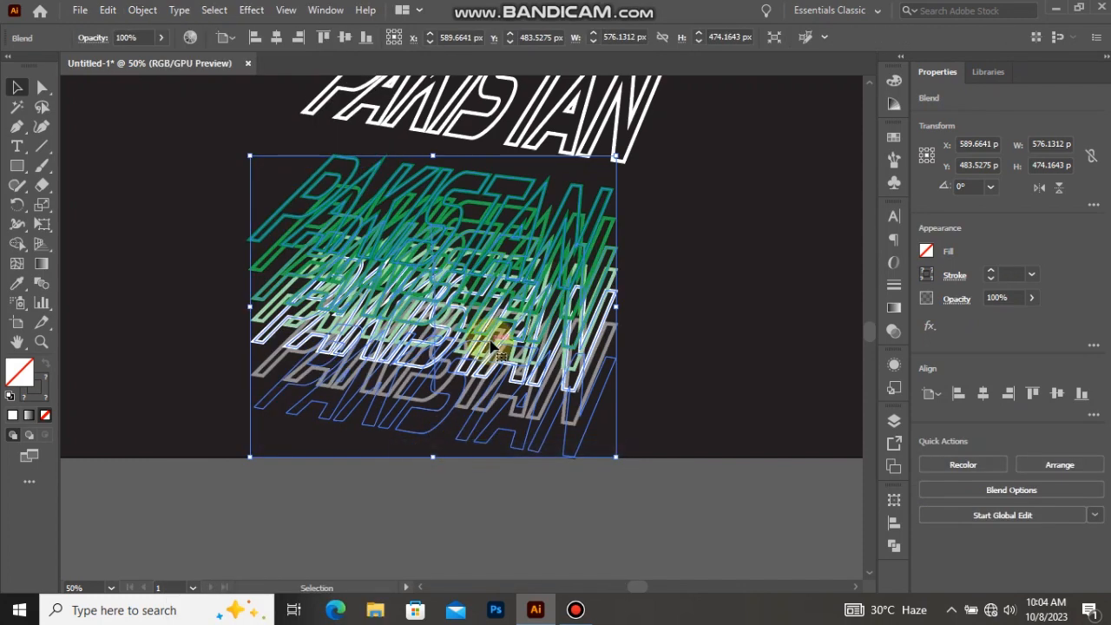
Set the blend's spacing to Specified Steps with 30 steps.
scroll(486, 355, "up", 2)
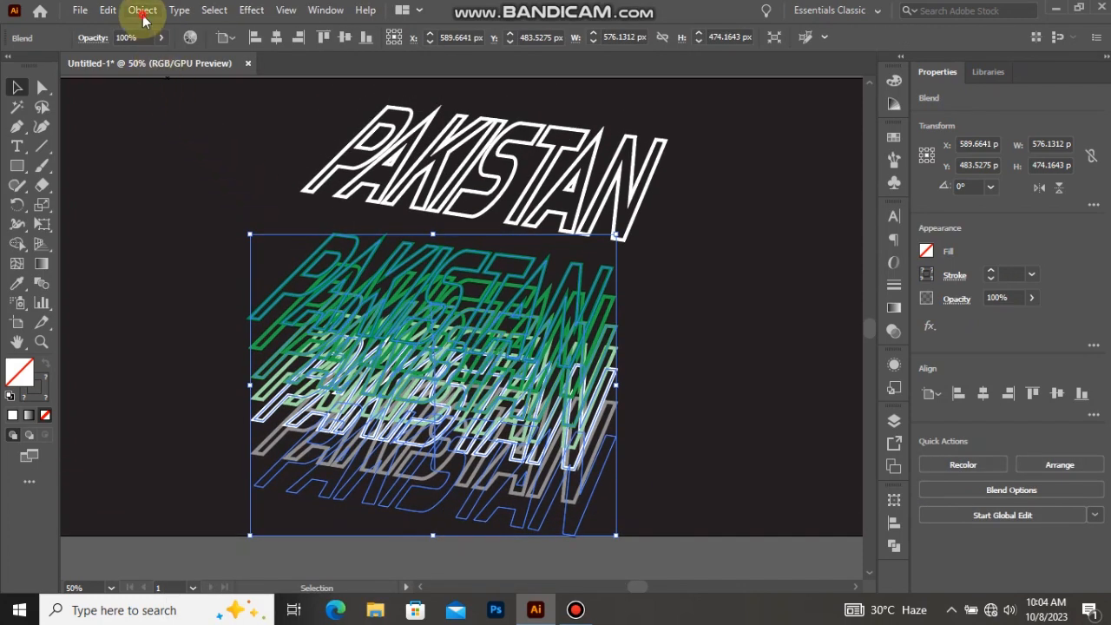
left_click(143, 15)
mouse_move(321, 447)
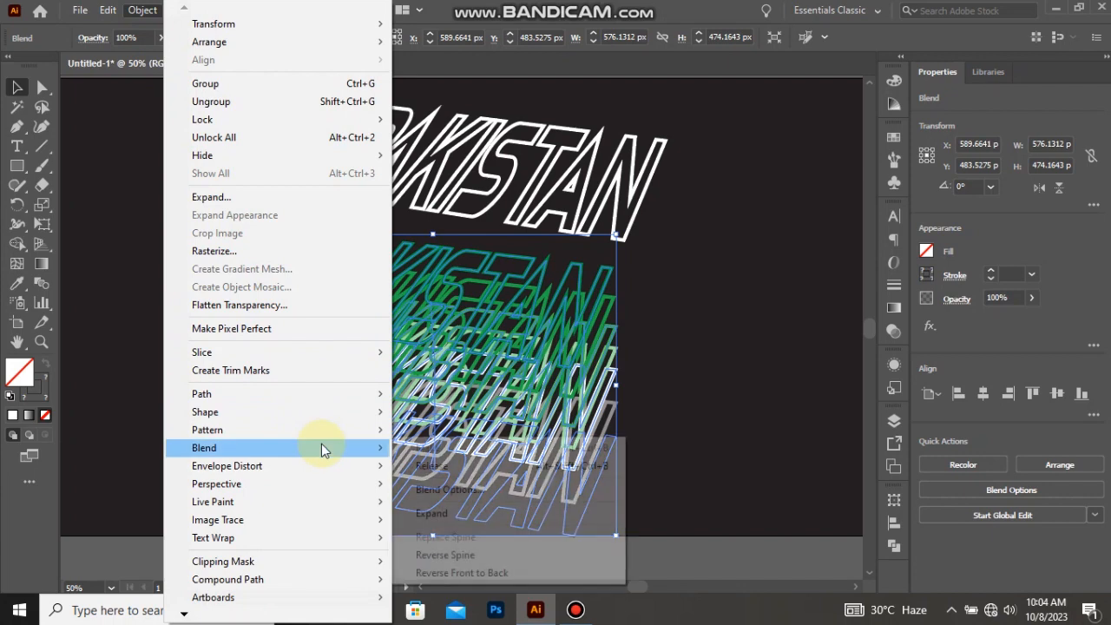
left_click(452, 489)
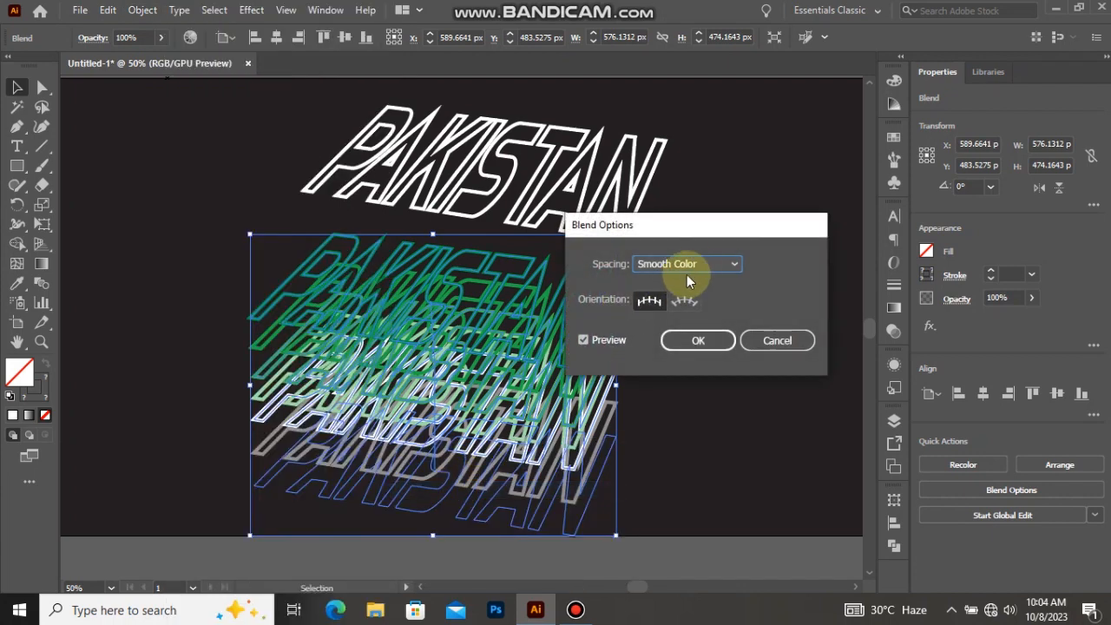
left_click(702, 301)
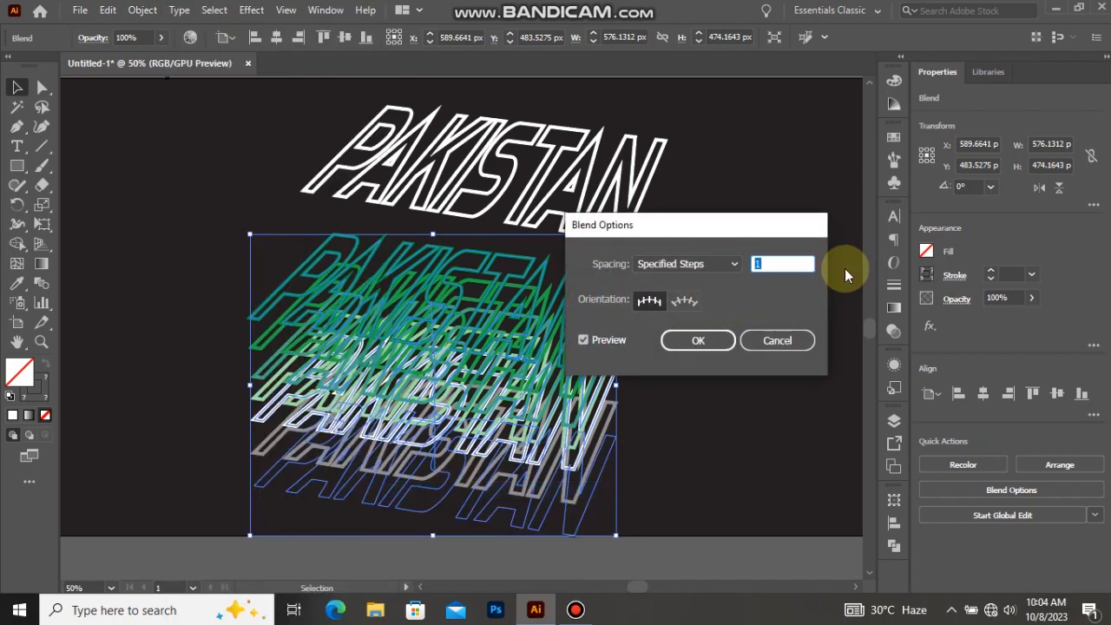
scroll(799, 264, "up", 14)
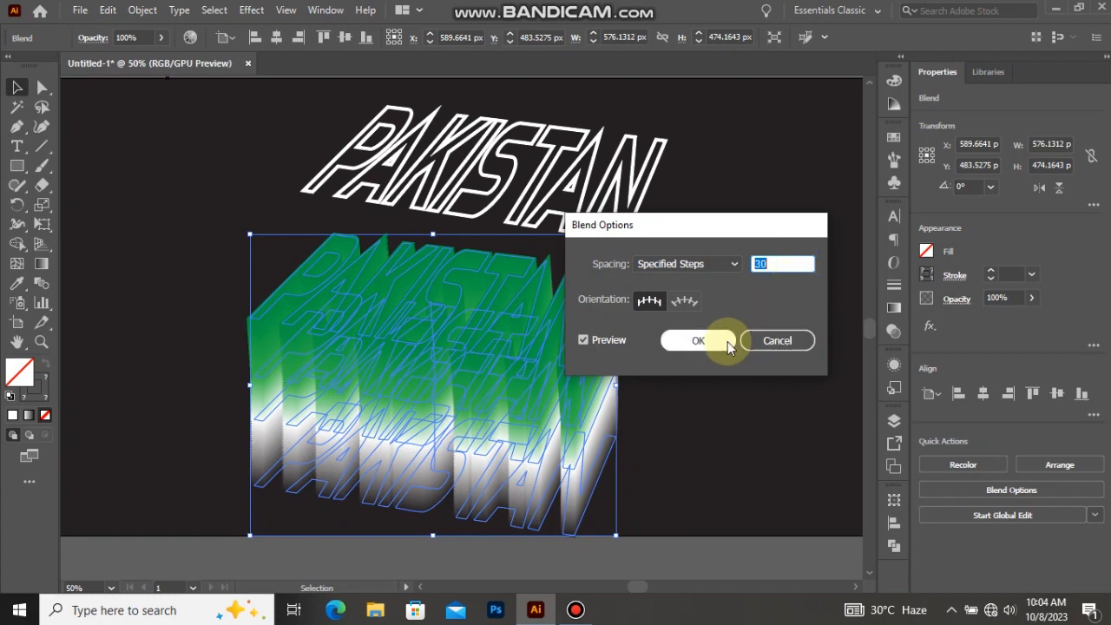
left_click(698, 341)
left_click(712, 285)
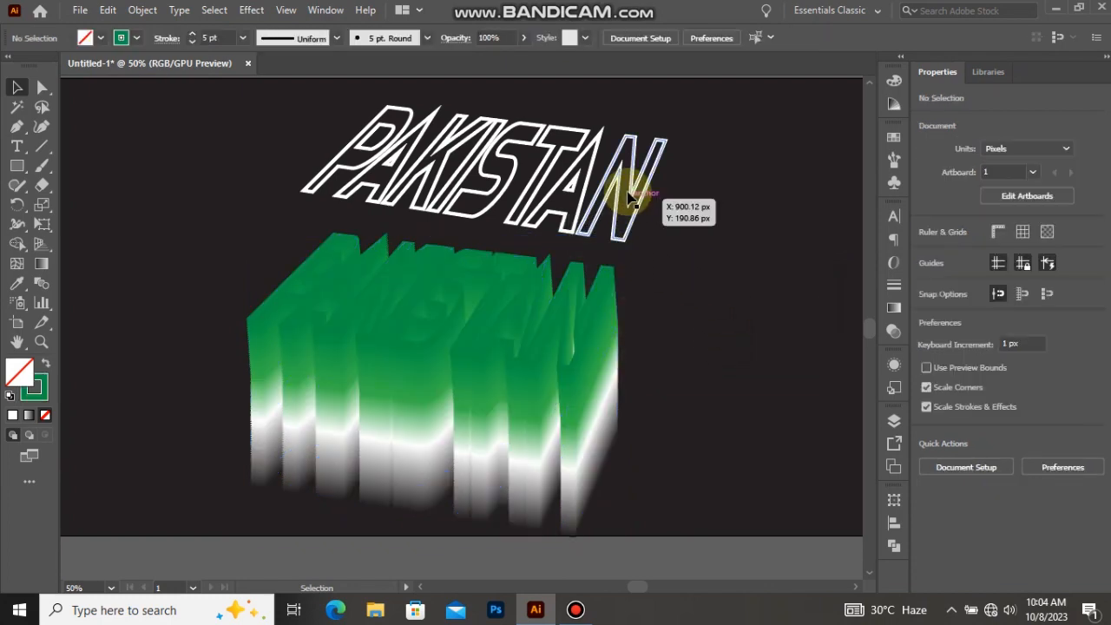
Move the separate white outlined PAKISTAN onto the top face of the green blend and bring it to the front.
left_click_drag(634, 178, 582, 304)
scroll(582, 299, "up", 2)
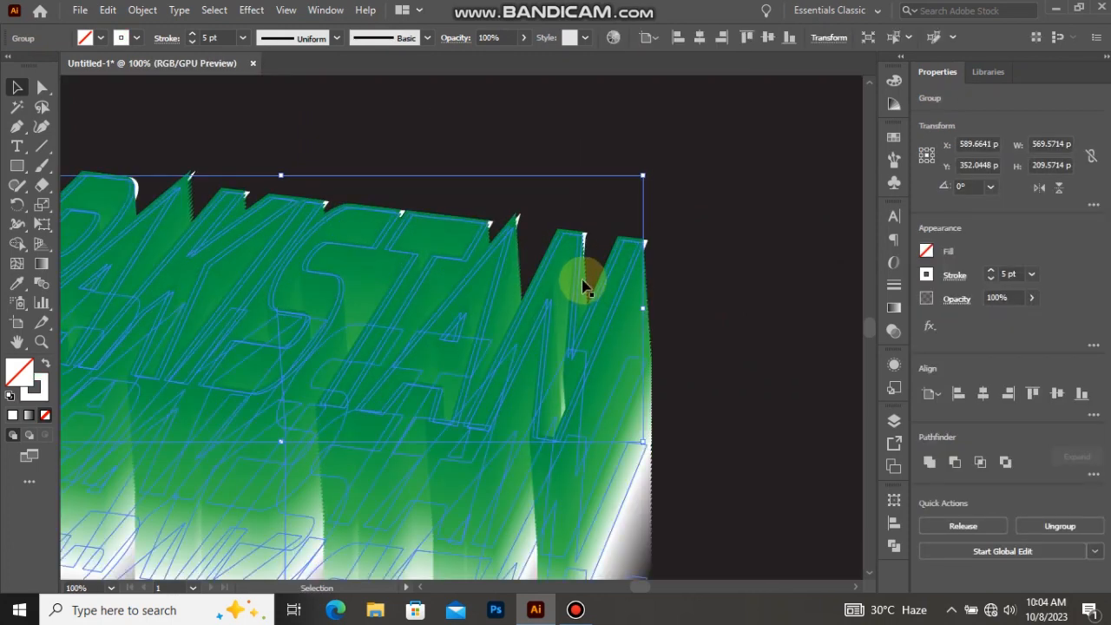
right_click(581, 250)
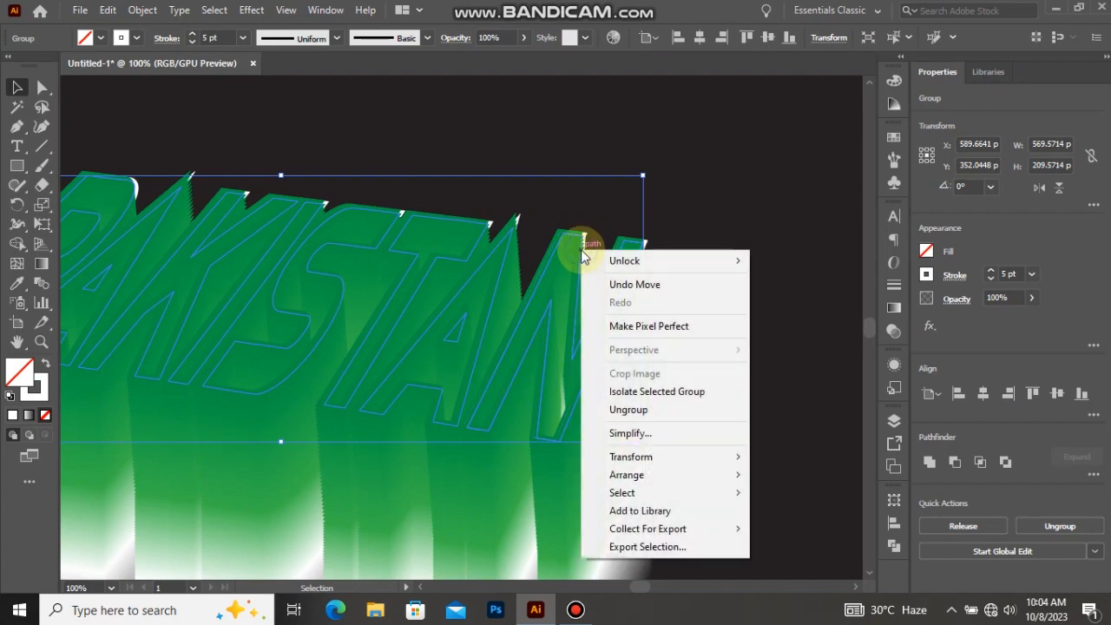
mouse_move(735, 482)
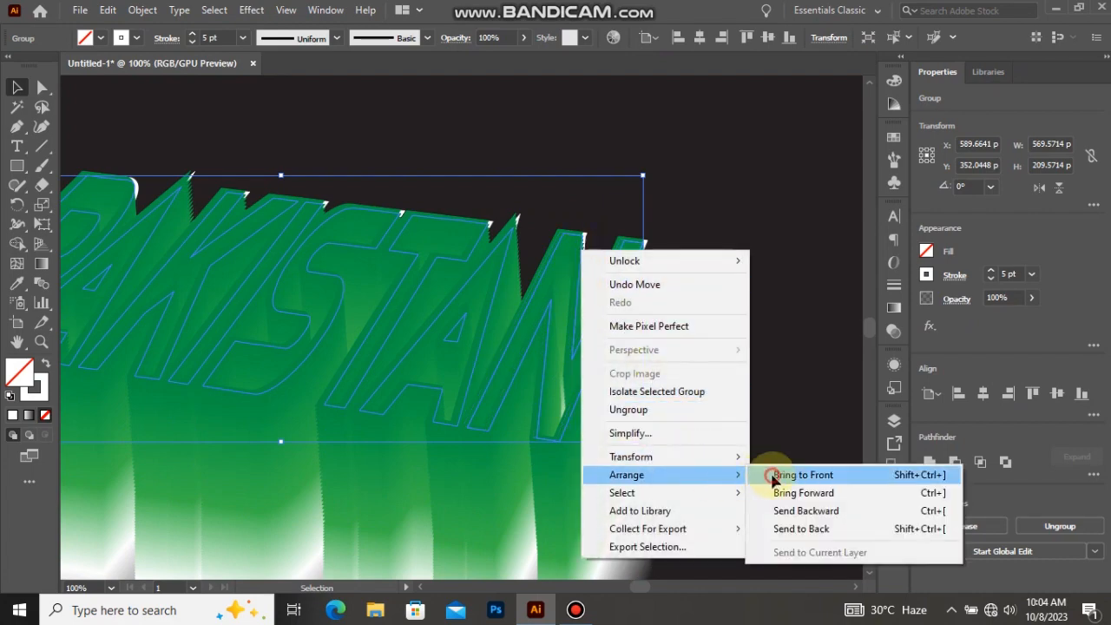
left_click(772, 474)
Nudge the white outlined word 4 px left and 1 px up to line it up with the blend's top edge.
scroll(542, 256, "up", 2)
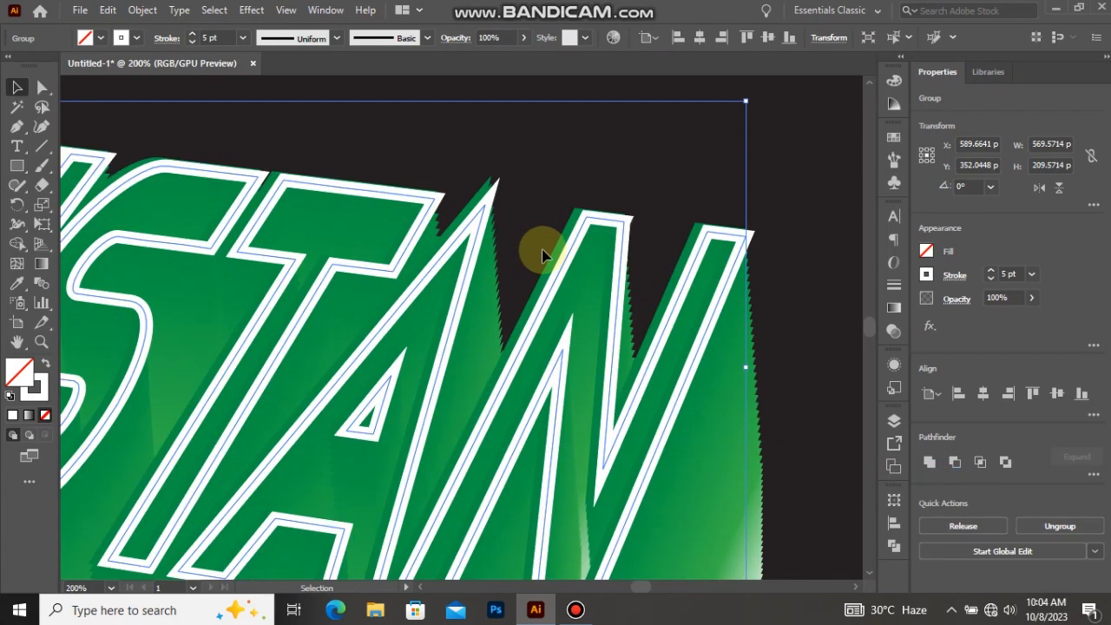
key("Left")
key("Left")
key("Left")
key("Left")
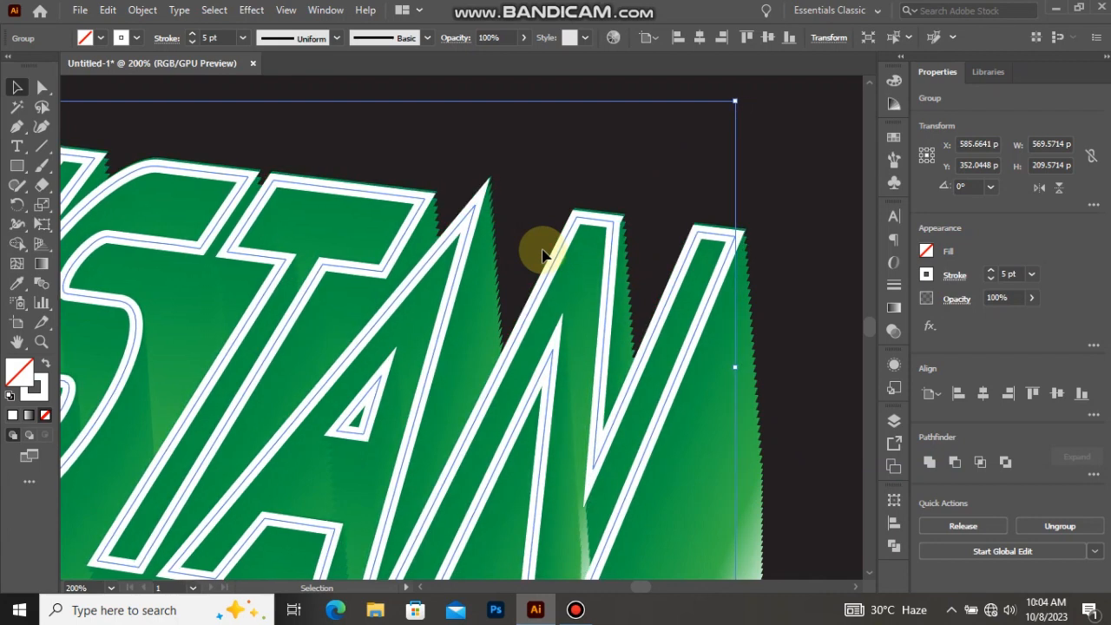
key("Up")
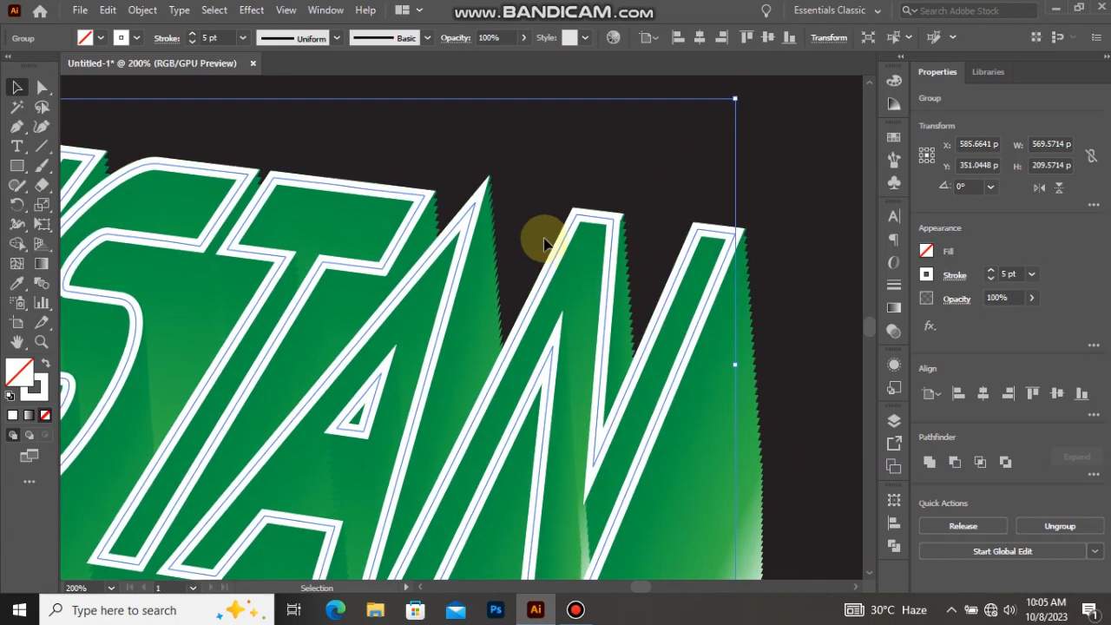
scroll(542, 156, "down", 4)
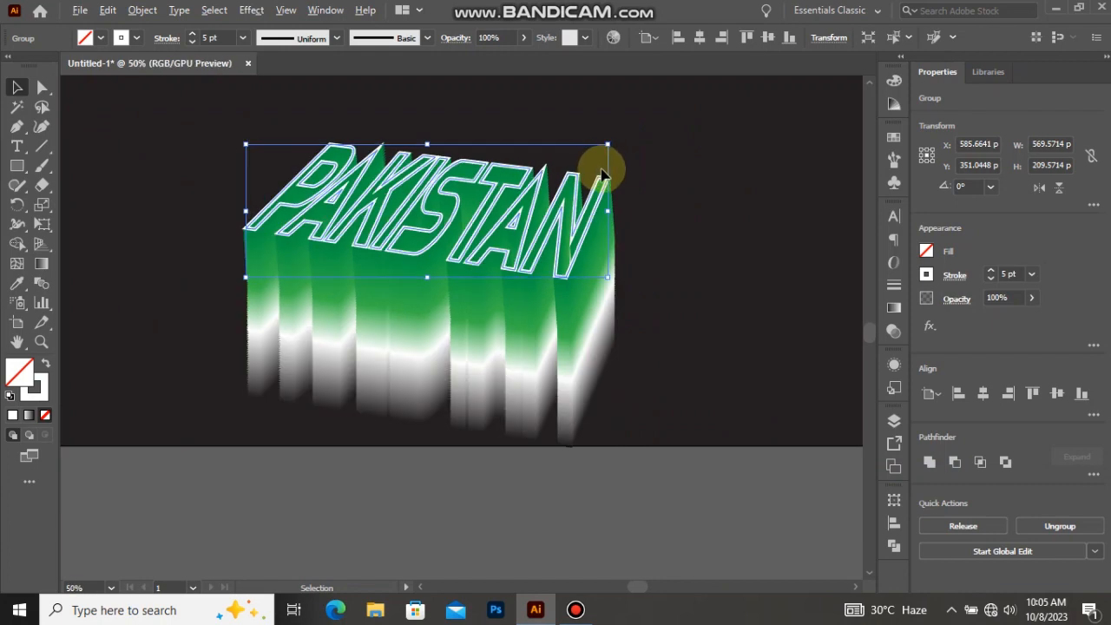
scroll(636, 217, "up", 1)
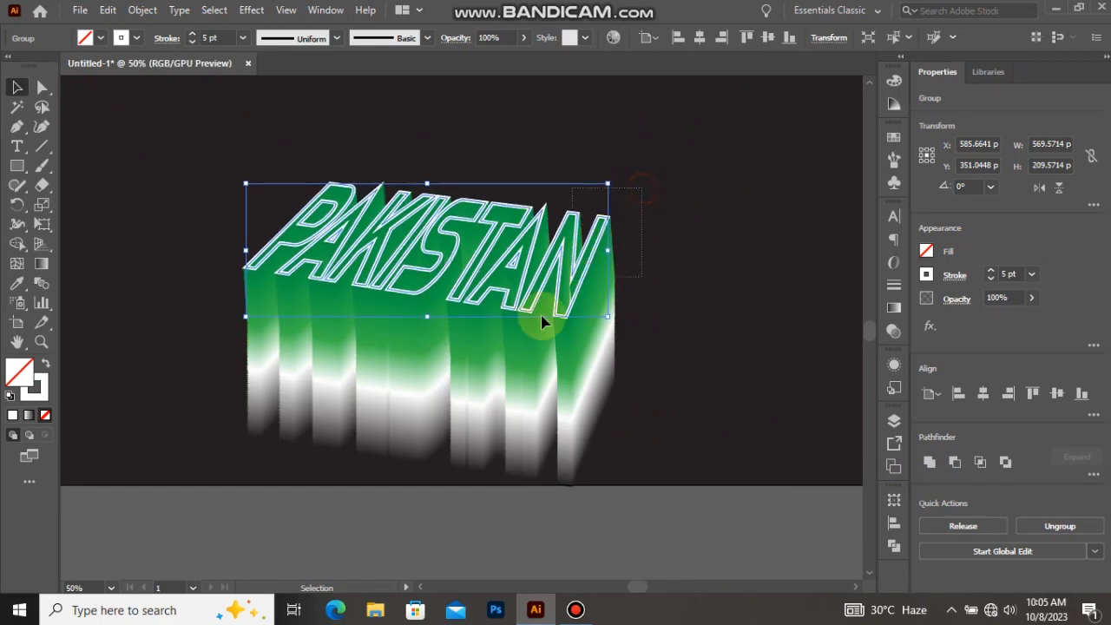
Group the white outlined word together with the green-to-black blend beneath it.
left_click(422, 426, "shift")
right_click(466, 353)
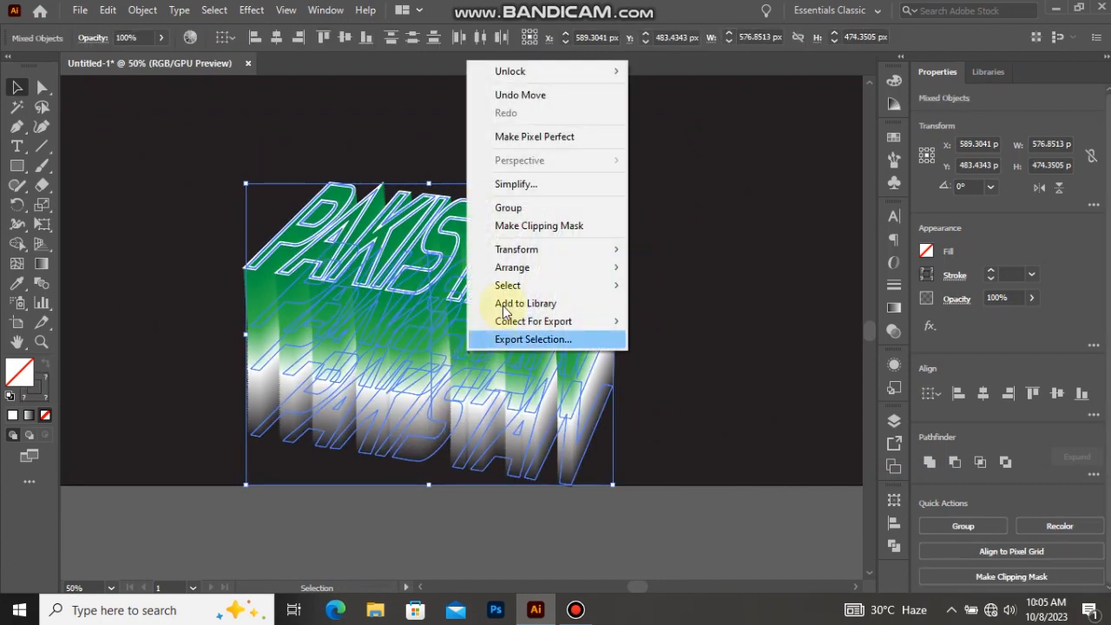
left_click(533, 210)
scroll(595, 272, "up", 3)
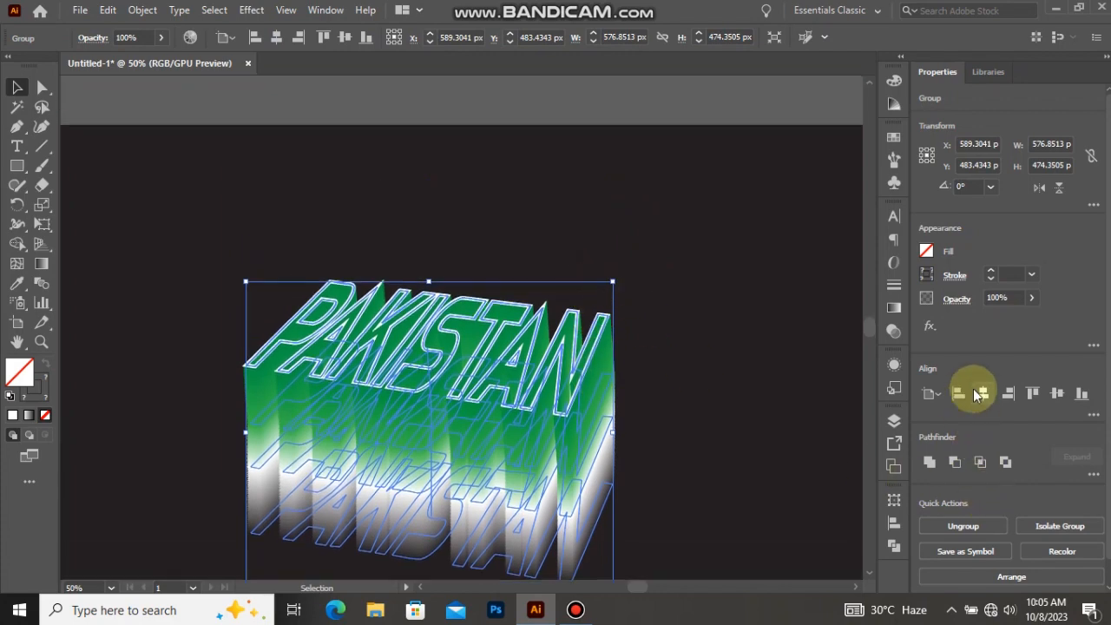
Center the PAKISTAN group horizontally and vertically on the artboard and deselect it.
left_click(982, 394)
left_click(1057, 395)
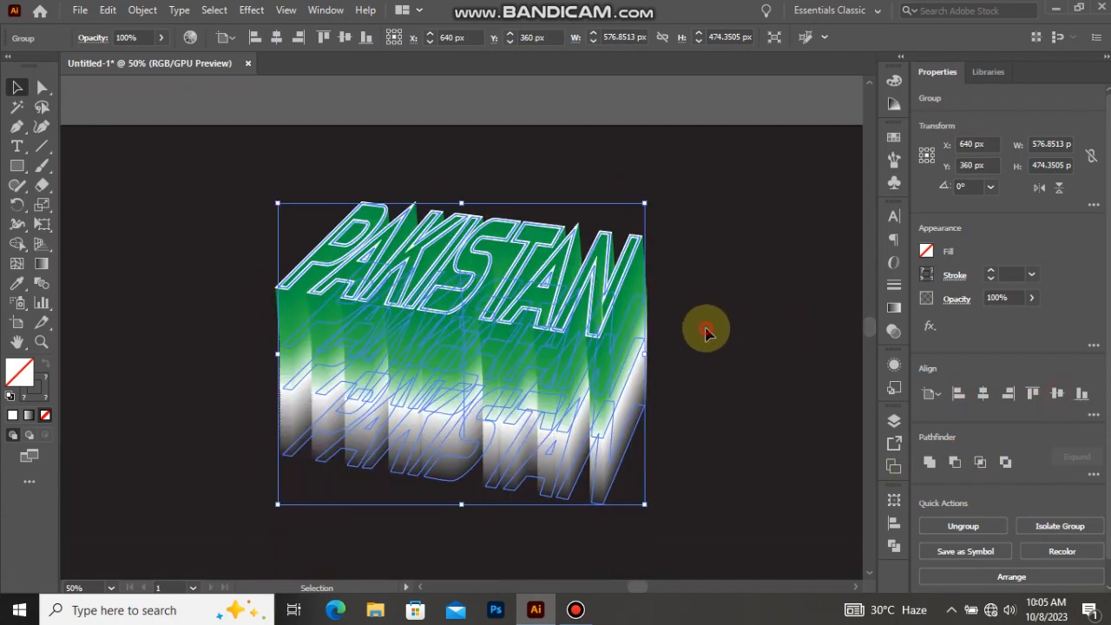
left_click(682, 322)
scroll(686, 328, "down", 1)
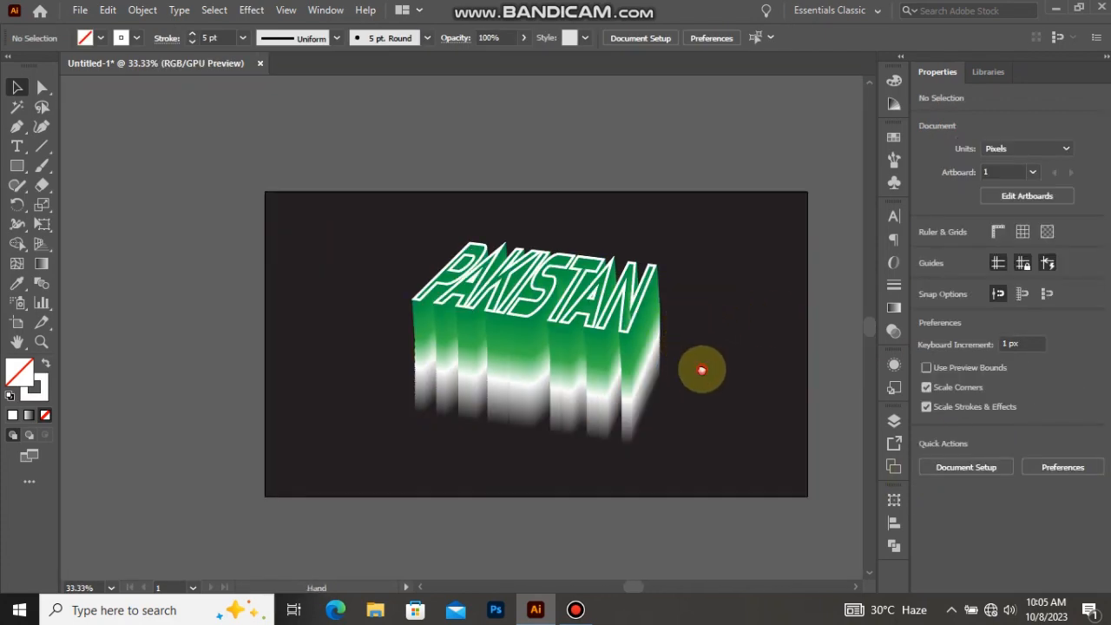
left_click_drag(702, 370, 665, 340)
scroll(594, 334, "up", 1)
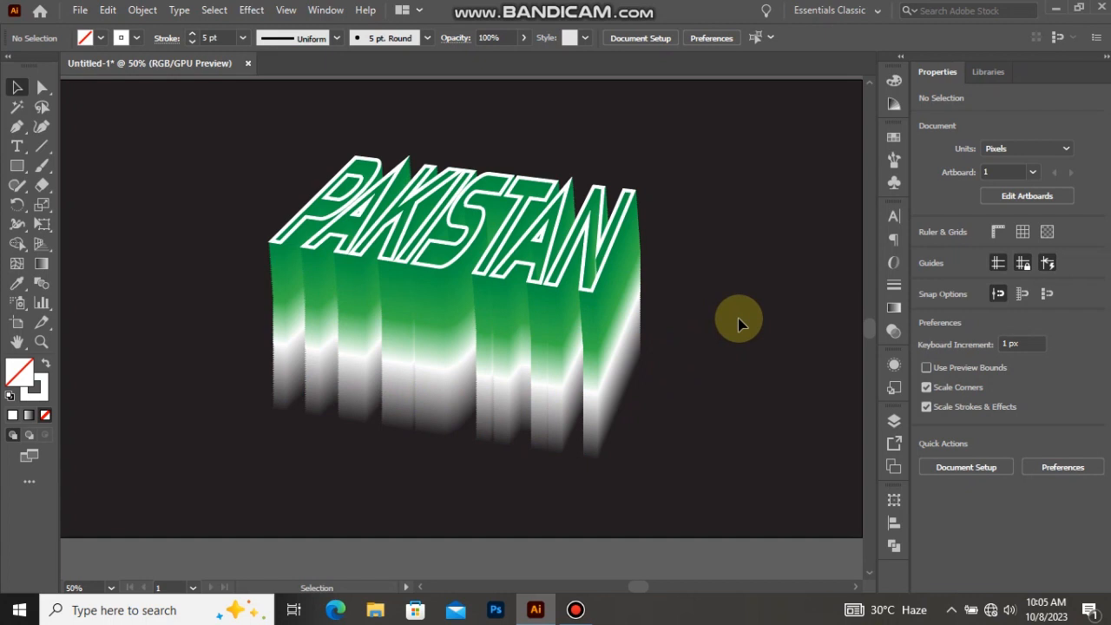
Enlarge the PAKISTAN group proportionally about its center so it fills more of the artboard, and deselect it.
left_click_drag(683, 157, 246, 420)
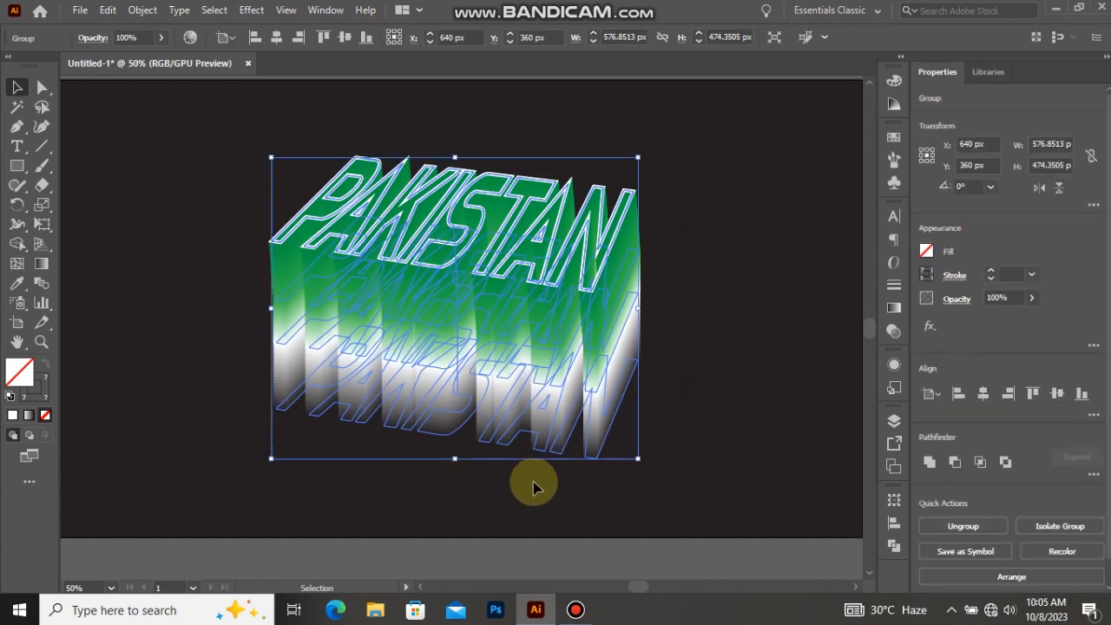
left_click_drag(640, 458, 688, 499)
left_click(764, 320)
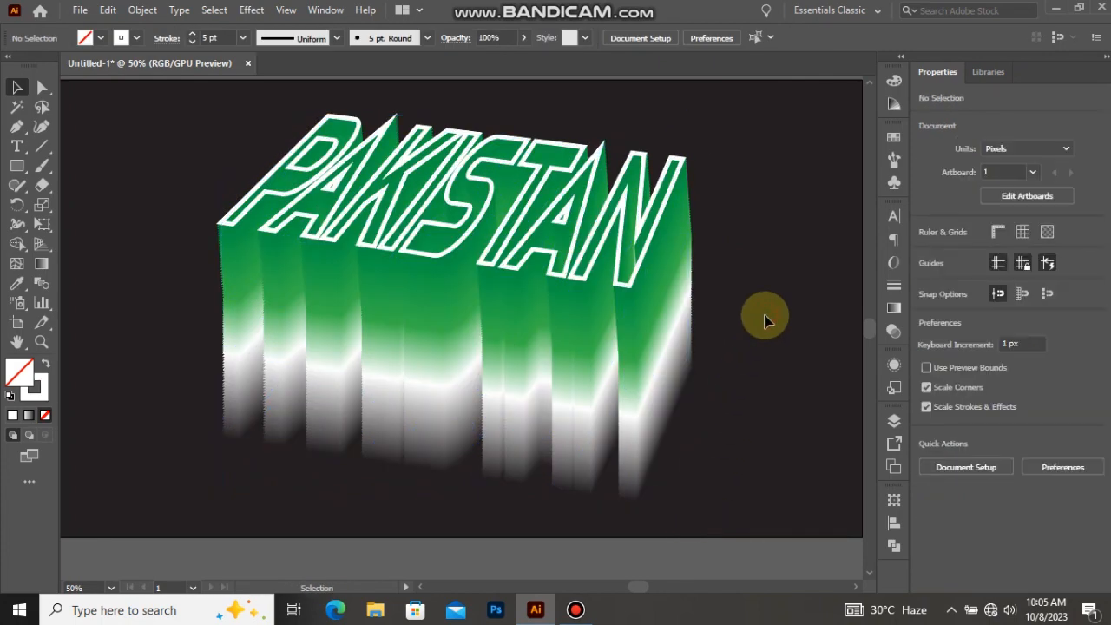